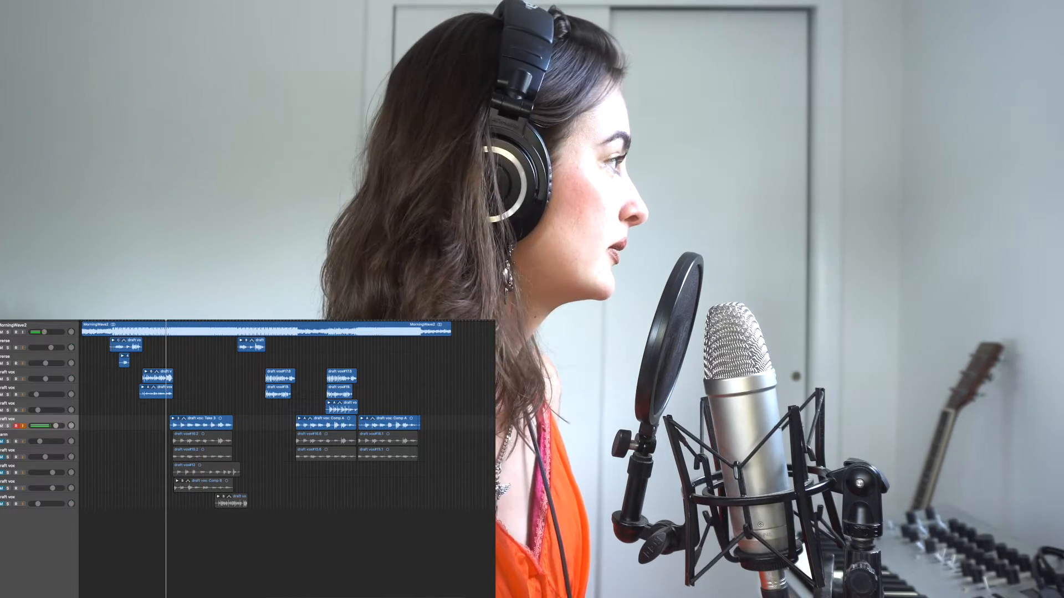
Play the first chorus section and select the muted harm track below the draft vox lead
{"action": "key", "text": "space"}
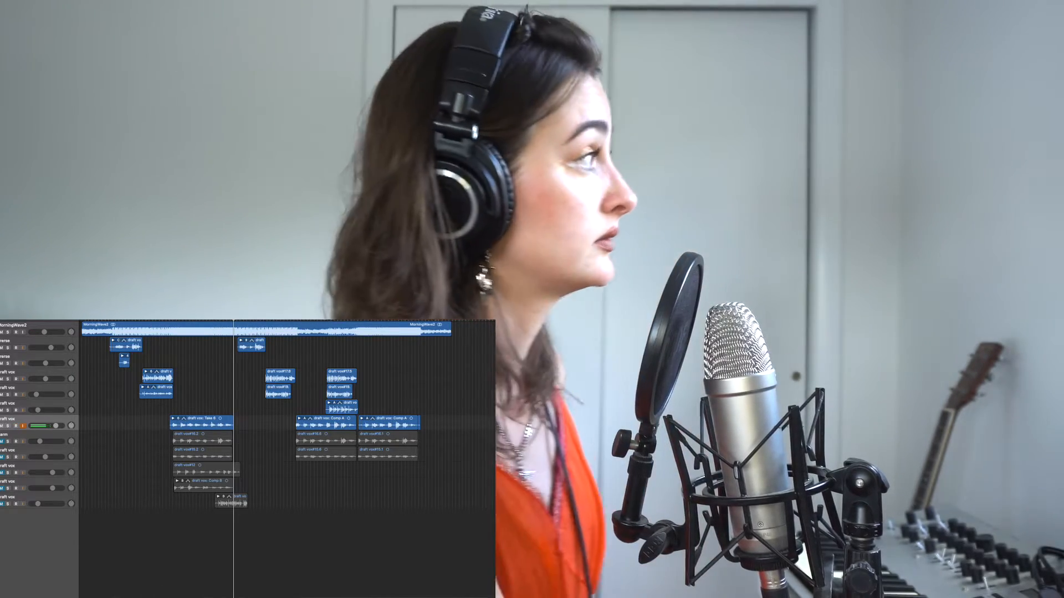
{"action": "left_click", "coordinate": [2, 321]}
{"action": "left_click", "coordinate": [2, 334]}
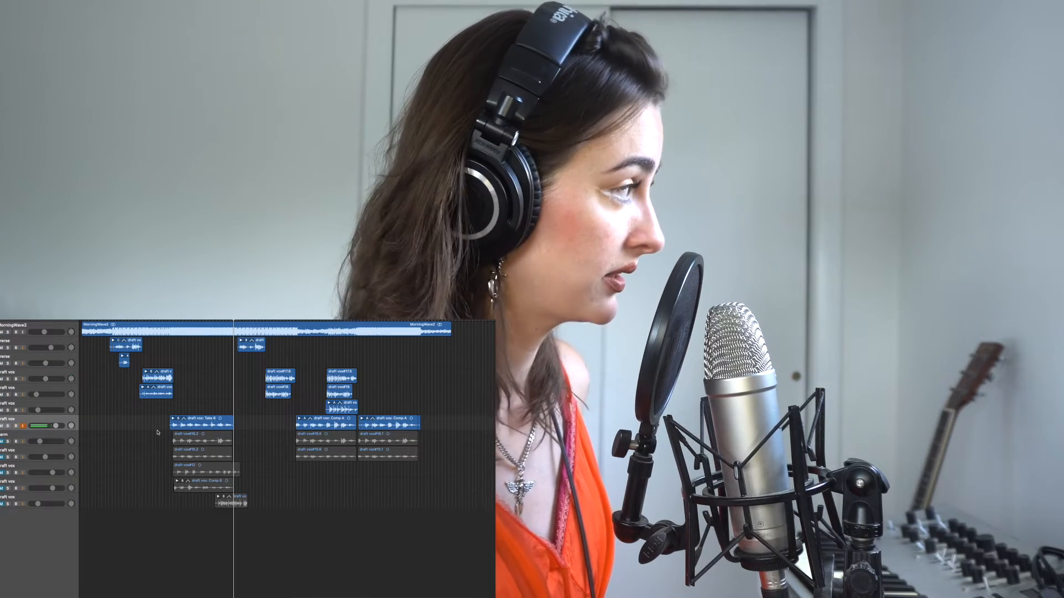
{"action": "left_click", "coordinate": [14, 441]}
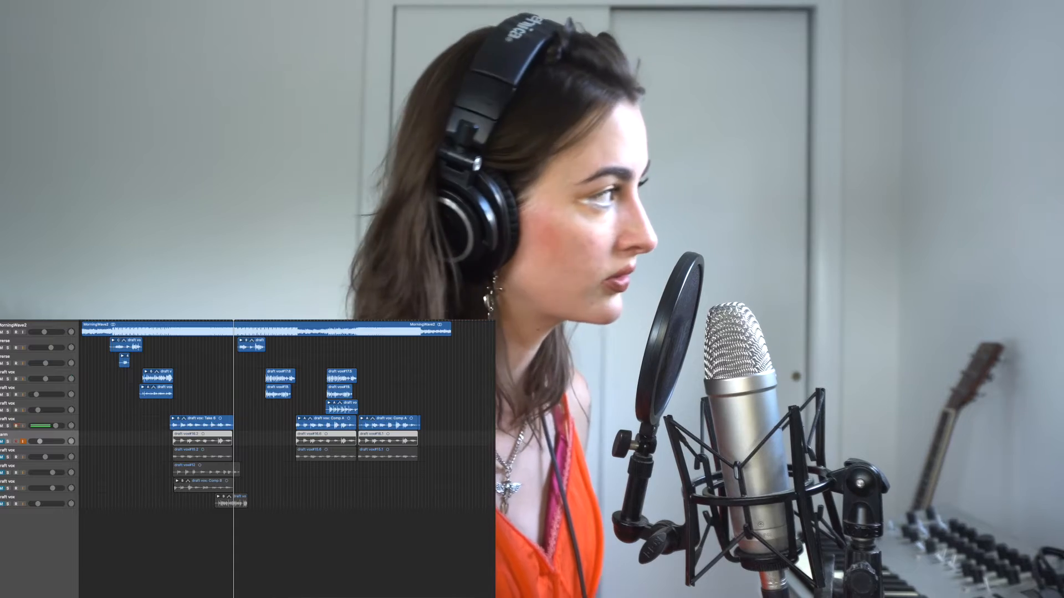
Unmute the harm track and the draft vox track below it, and play the first chorus from its start
{"action": "left_click", "coordinate": [2, 321]}
{"action": "left_click", "coordinate": [2, 334]}
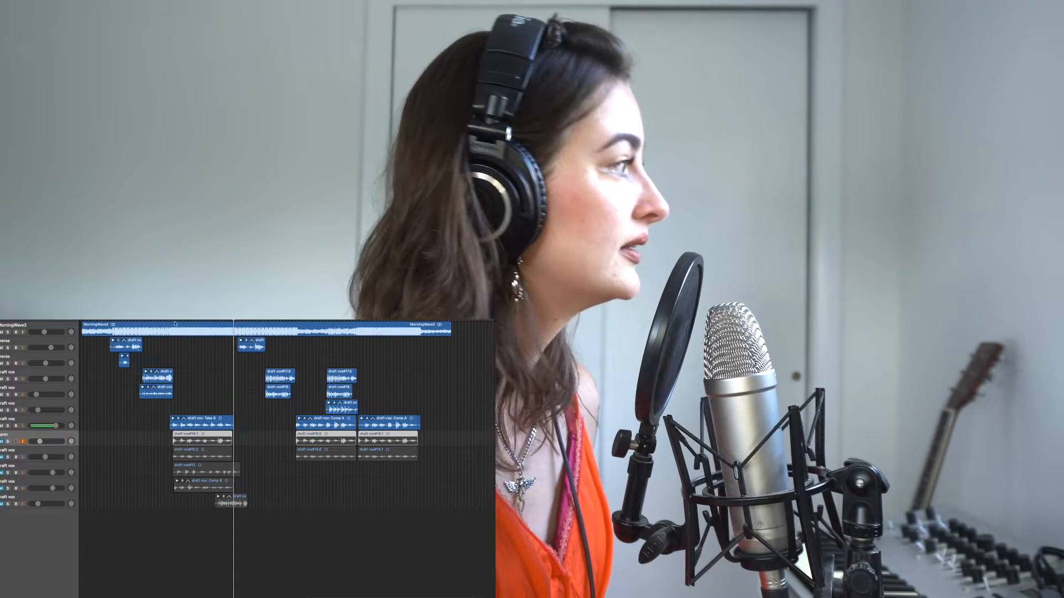
{"action": "left_click", "coordinate": [170, 320]}
{"action": "key", "text": "space"}
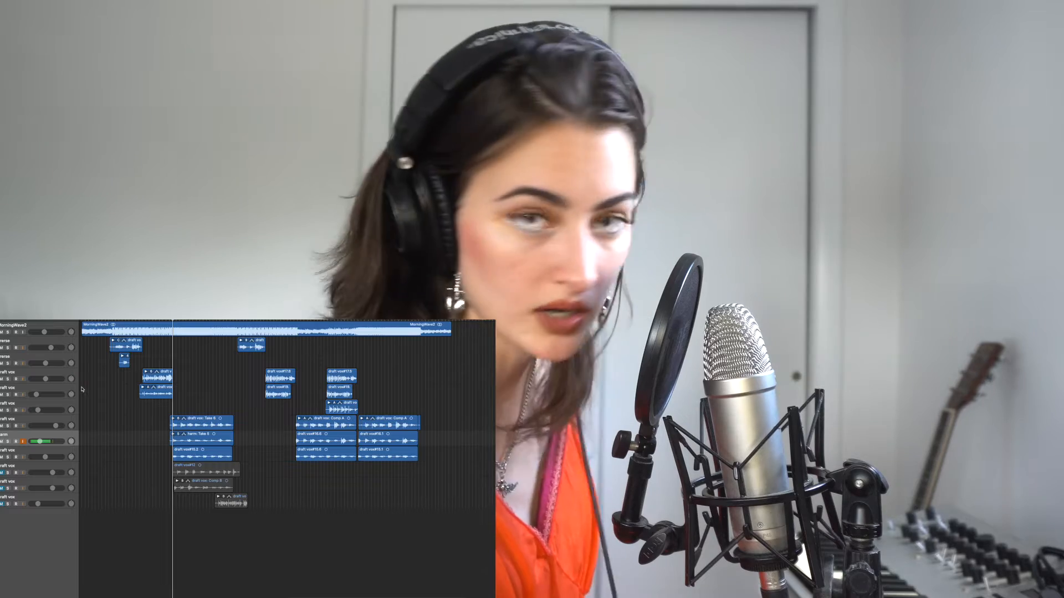
{"action": "left_click", "coordinate": [16, 457]}
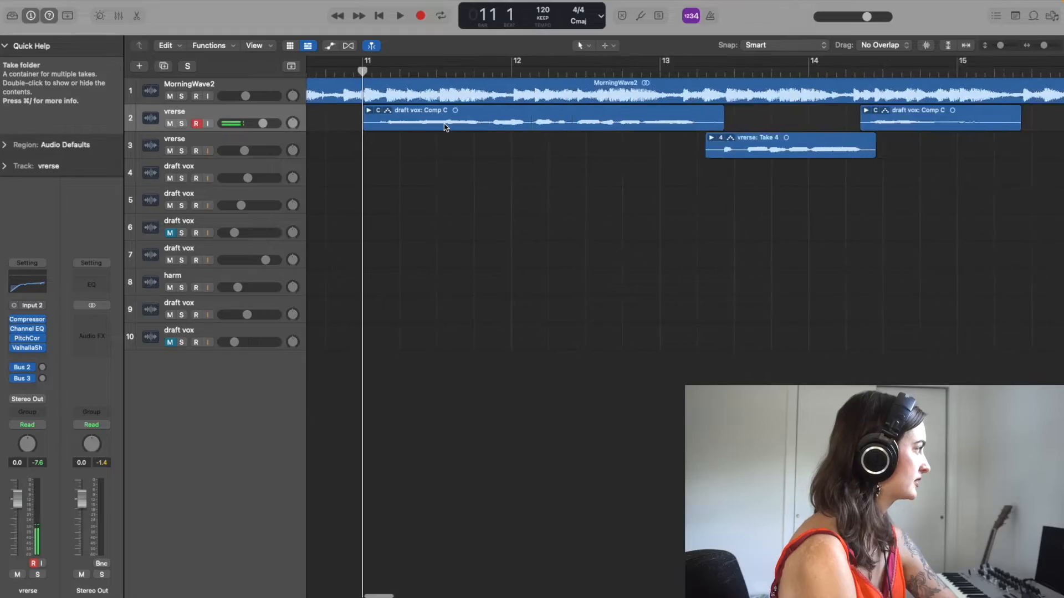
Examine the takes inside the verse vocal's take folders at bars 11 and 16, closing each folder
{"action": "key", "text": "super+Right"}
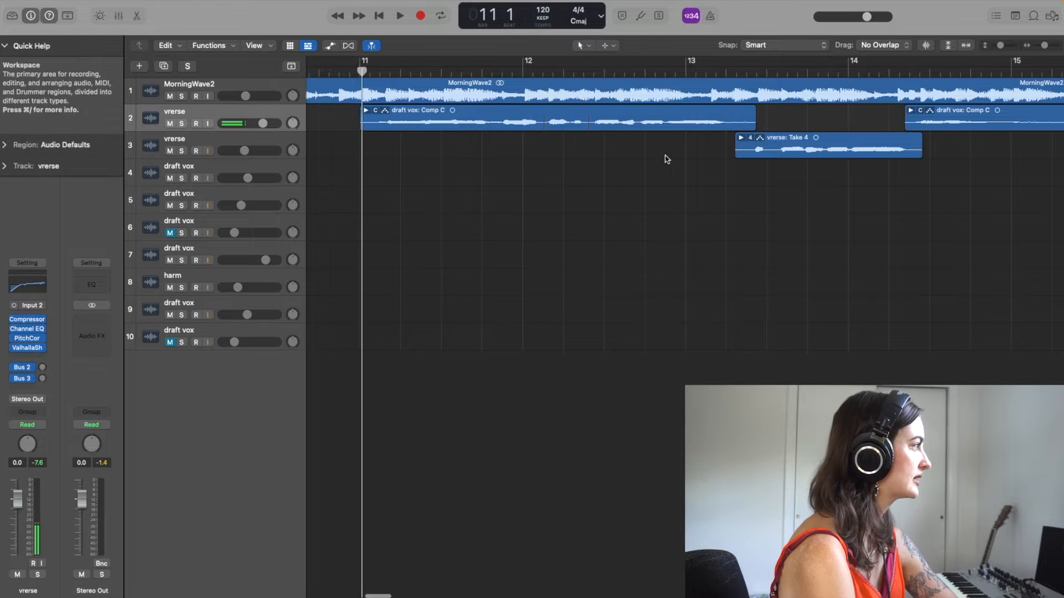
{"action": "scroll", "coordinate": [664, 159], "scroll_direction": "right", "scroll_amount": 3}
{"action": "scroll", "coordinate": [671, 157], "scroll_direction": "right", "scroll_amount": 5}
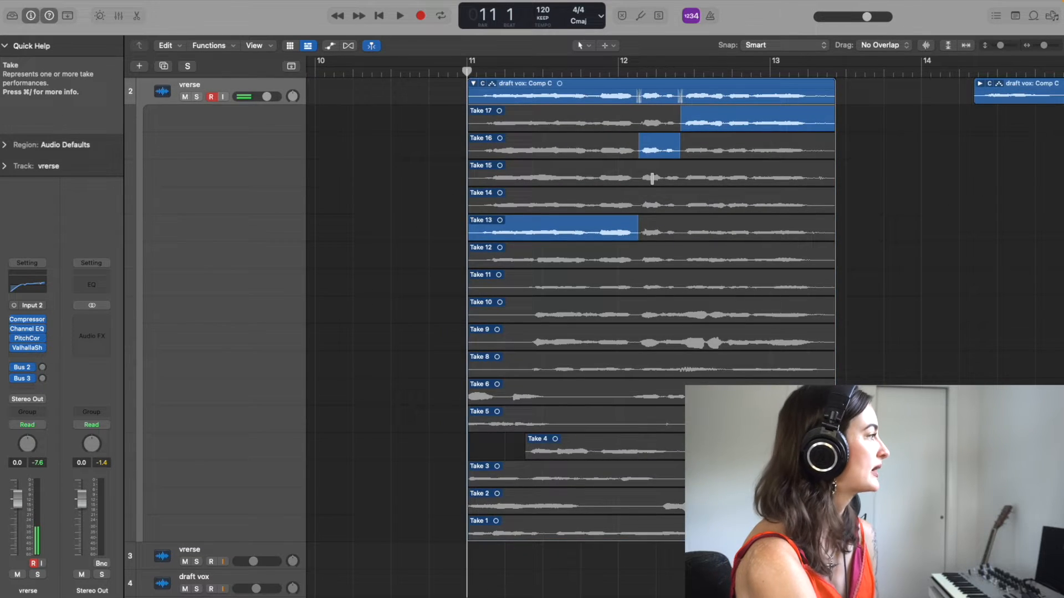
{"action": "scroll", "coordinate": [652, 178], "scroll_direction": "up", "scroll_amount": 1}
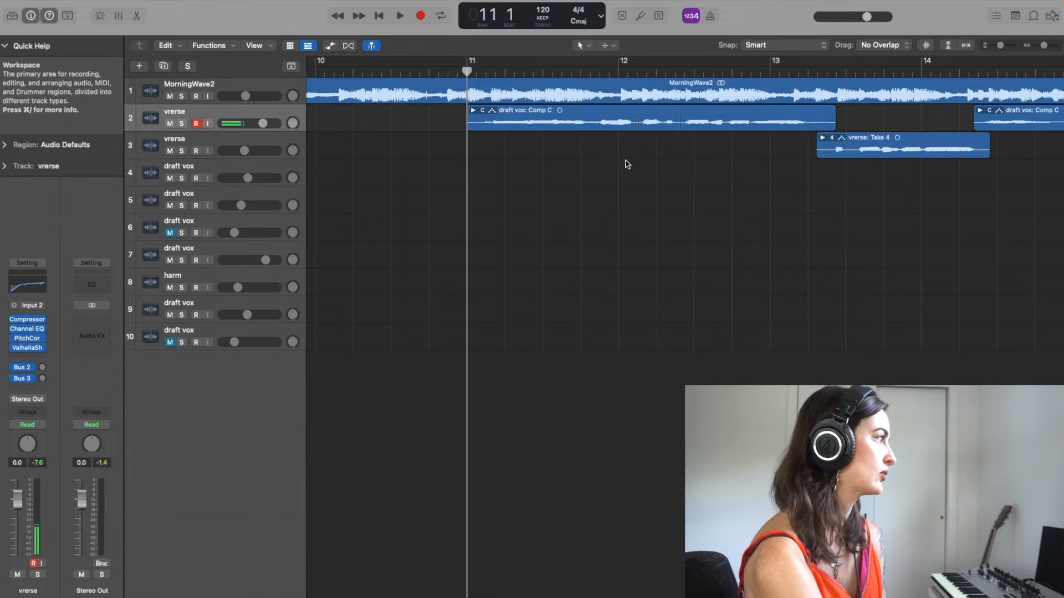
{"action": "scroll", "coordinate": [627, 164], "scroll_direction": "right", "scroll_amount": 9}
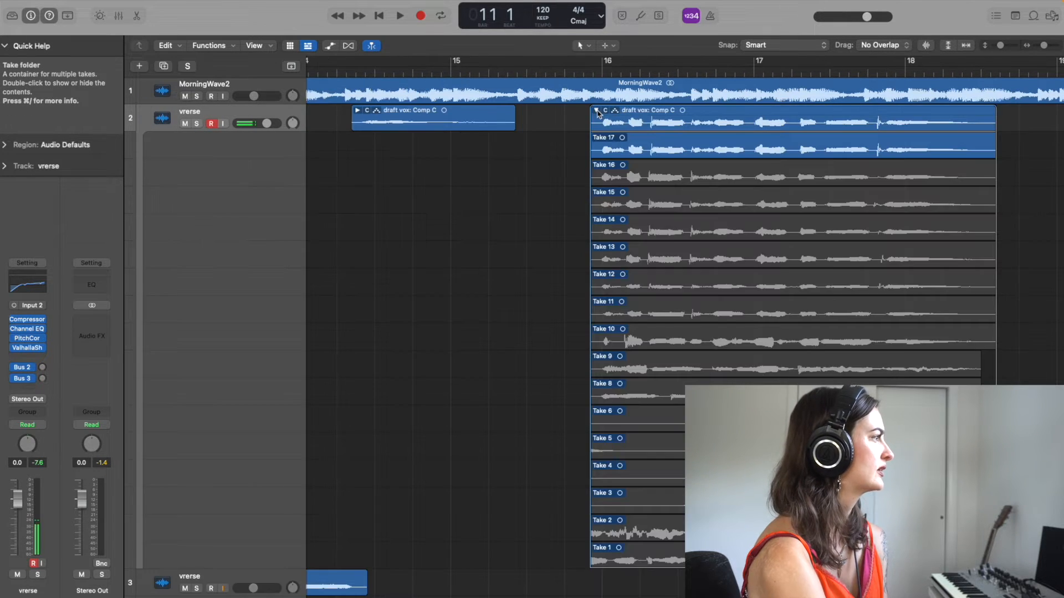
{"action": "left_click", "coordinate": [594, 110]}
Examine the takes inside the upper draft vox take folder starting at bar 19 and close it
{"action": "key", "text": "super+Left"}
{"action": "key", "text": "super+Left"}
{"action": "key", "text": "super+Left"}
{"action": "key", "text": "super+Left"}
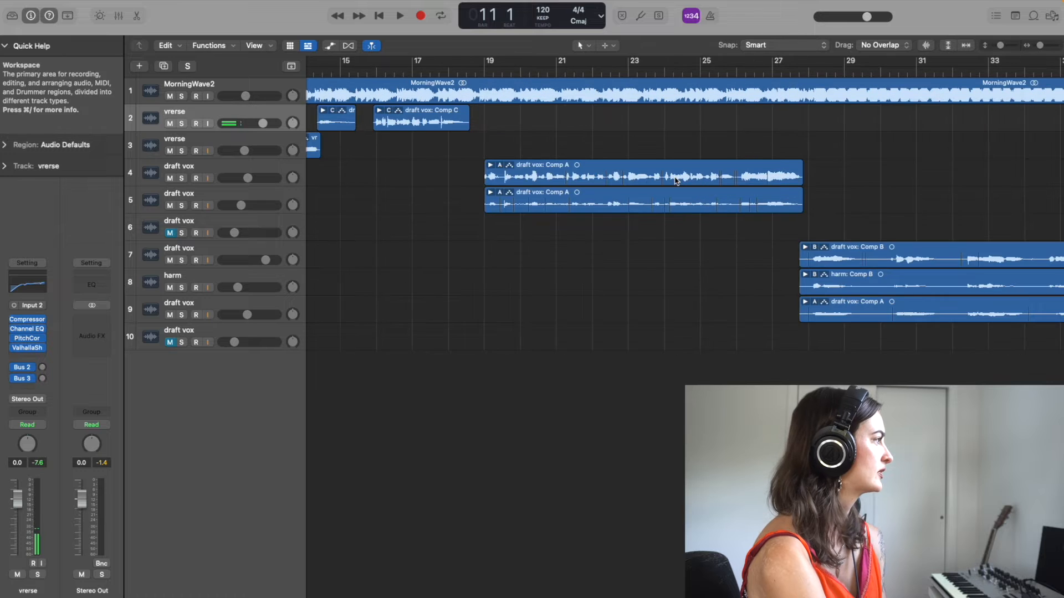
{"action": "scroll", "coordinate": [660, 179], "scroll_direction": "right", "scroll_amount": 1}
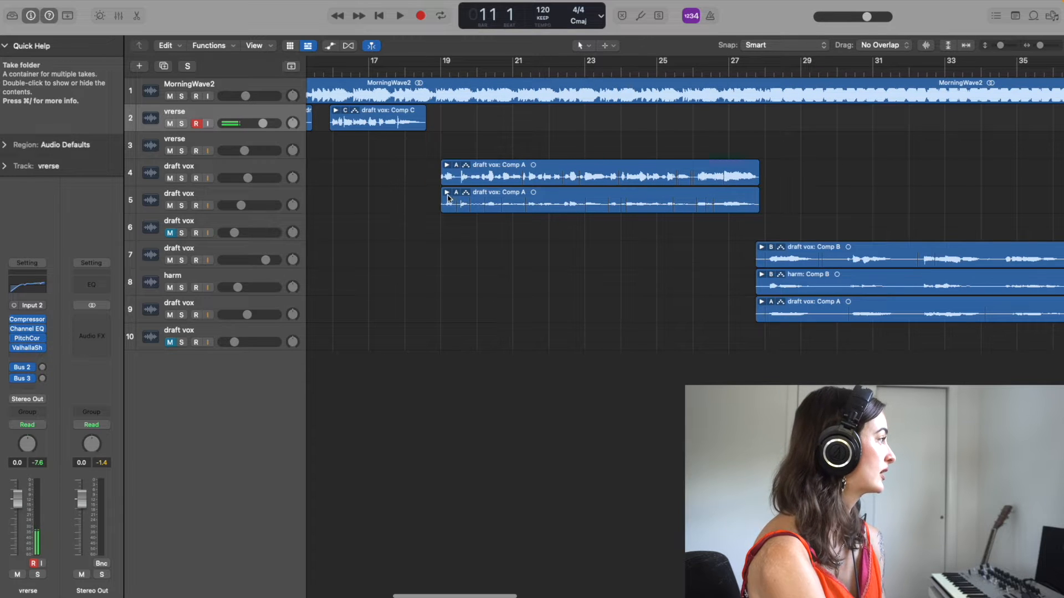
{"action": "scroll", "coordinate": [501, 188], "scroll_direction": "left", "scroll_amount": 2}
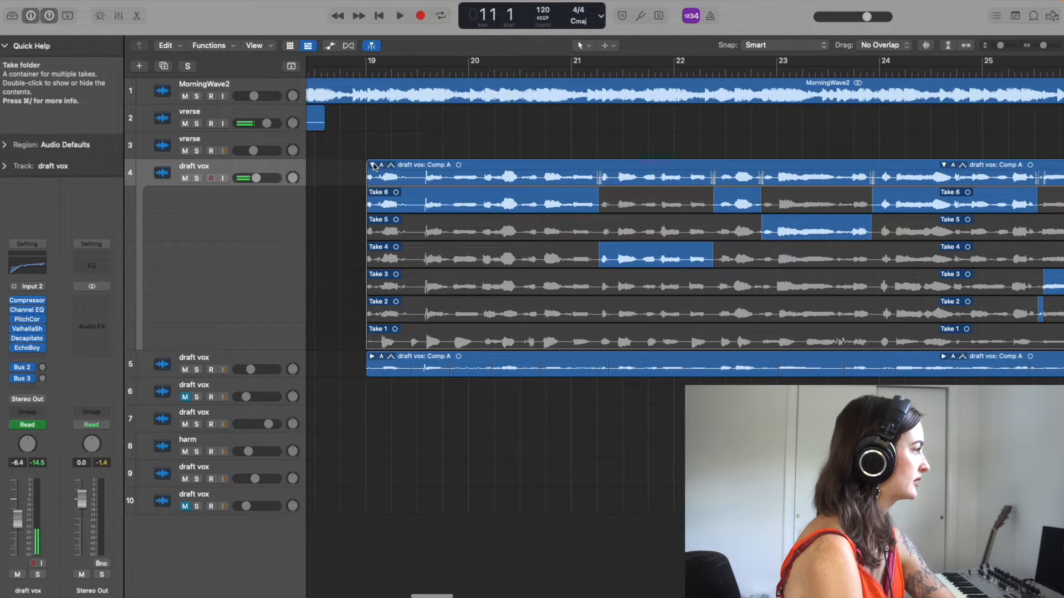
{"action": "left_click", "coordinate": [373, 165]}
Inspect the stacked draft vox and harm take folders that start just before bar 28
{"action": "scroll", "coordinate": [624, 231], "scroll_direction": "right", "scroll_amount": 10}
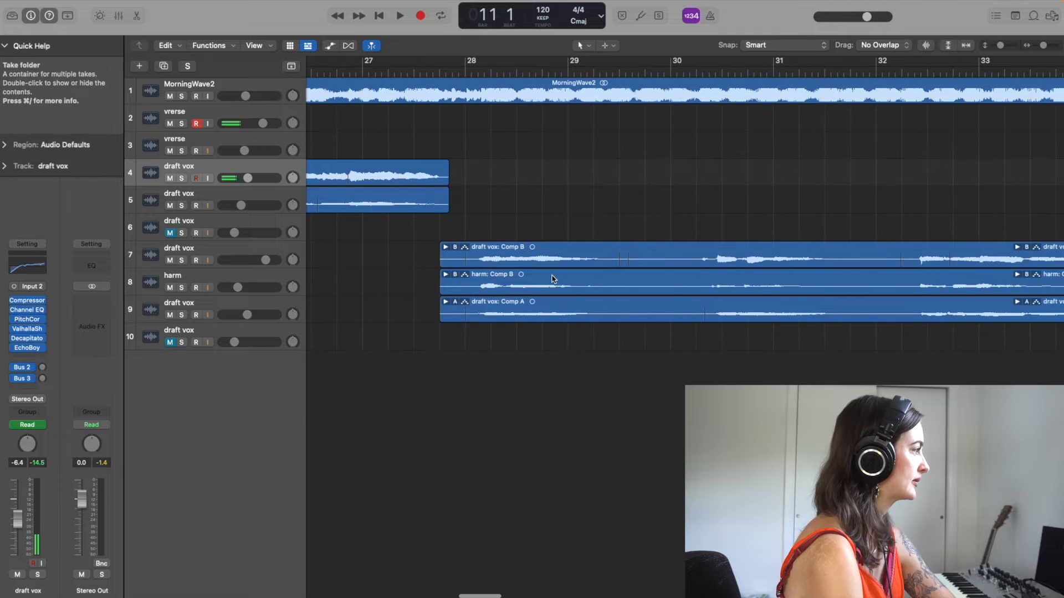
{"action": "key", "text": "super+Left"}
{"action": "key", "text": "super+Left"}
{"action": "key", "text": "super+Left"}
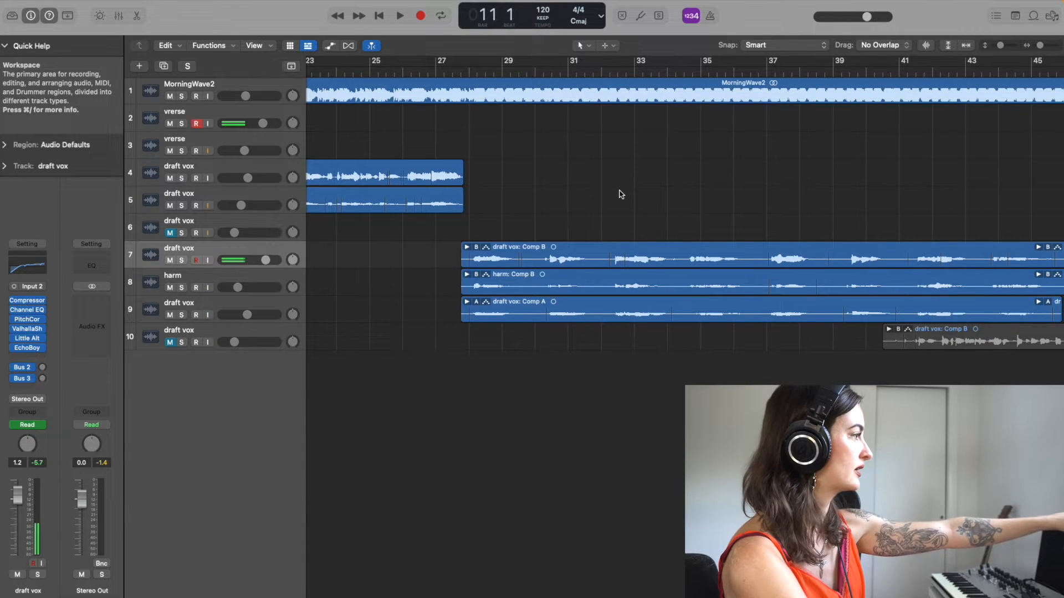
{"action": "scroll", "coordinate": [621, 194], "scroll_direction": "right", "scroll_amount": 3}
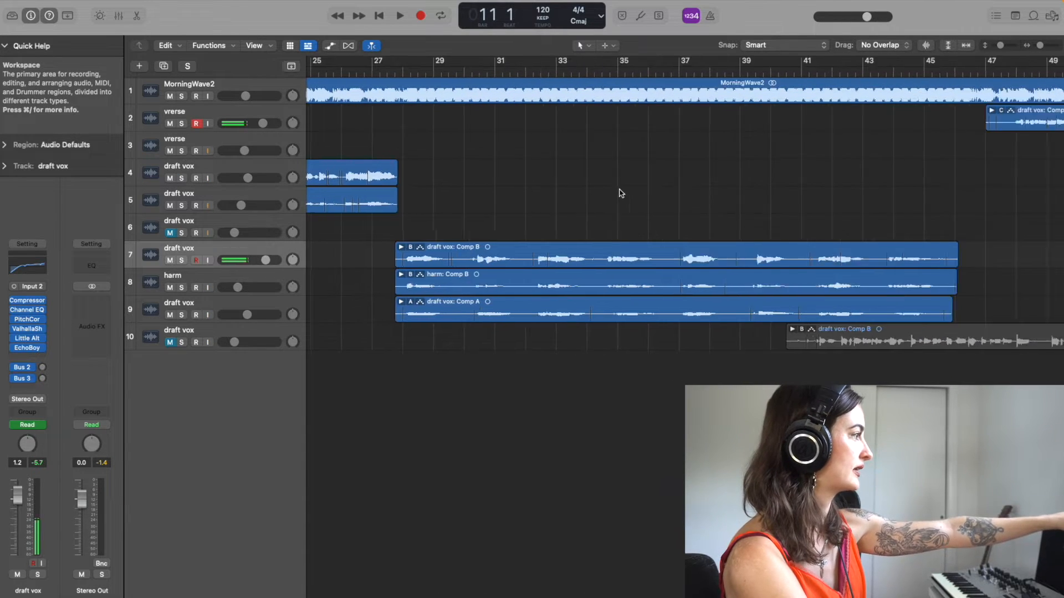
Examine the takes inside the second verse's vocal take folder at bar 47 and close it
{"action": "key", "text": "super+Left"}
{"action": "key", "text": "super+Left"}
{"action": "scroll", "coordinate": [586, 231], "scroll_direction": "right", "scroll_amount": 5}
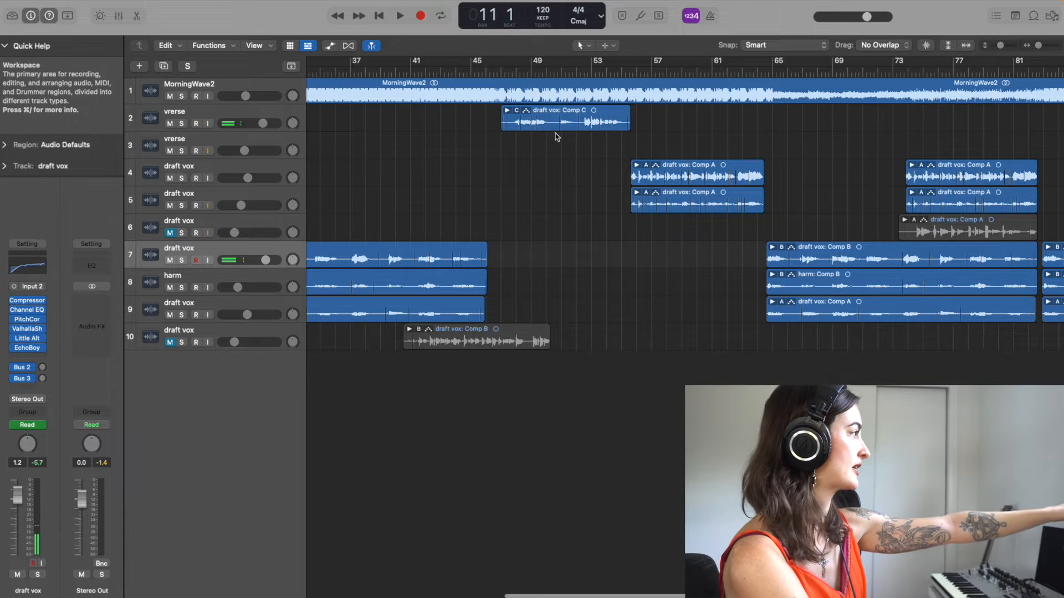
{"action": "left_click", "coordinate": [506, 110]}
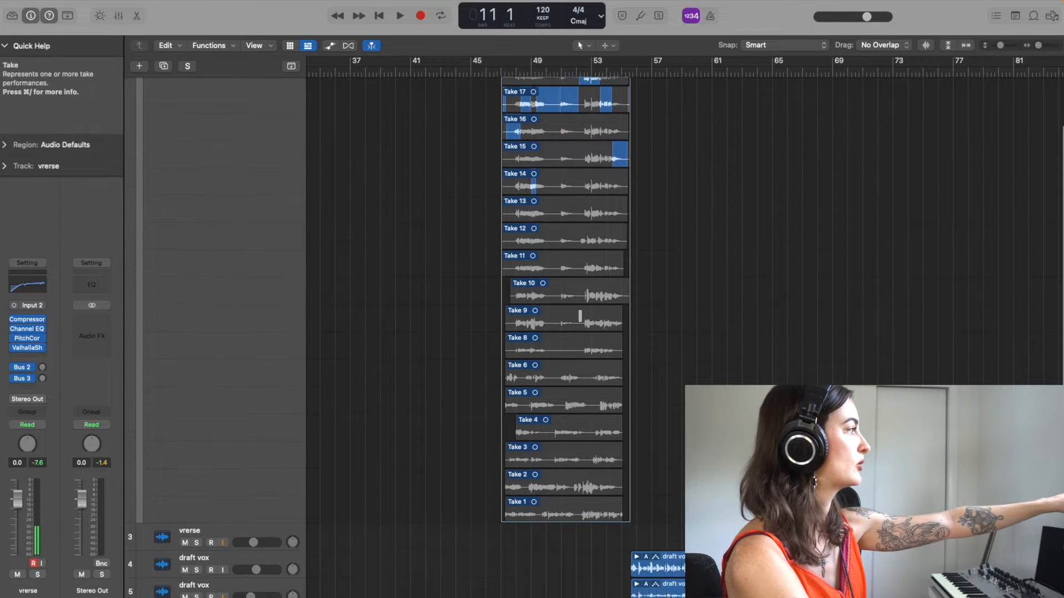
{"action": "scroll", "coordinate": [580, 316], "scroll_direction": "up", "scroll_amount": 3}
{"action": "left_click", "coordinate": [508, 110]}
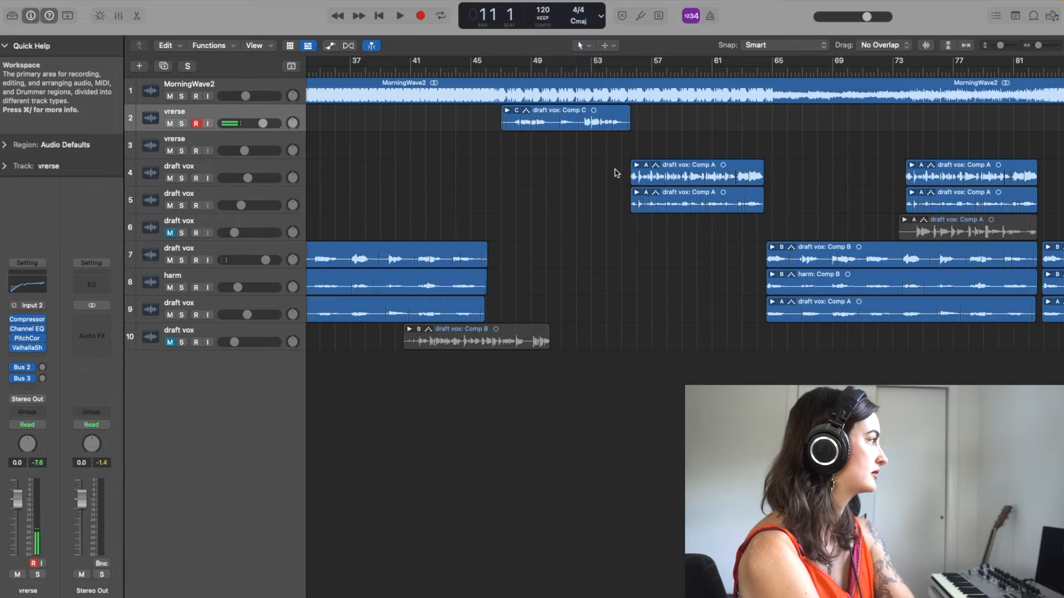
Review how the verse, draft vox and harm regions are arranged across the whole song
{"action": "scroll", "coordinate": [588, 221], "scroll_direction": "right", "scroll_amount": 8}
{"action": "scroll", "coordinate": [626, 234], "scroll_direction": "left", "scroll_amount": 15}
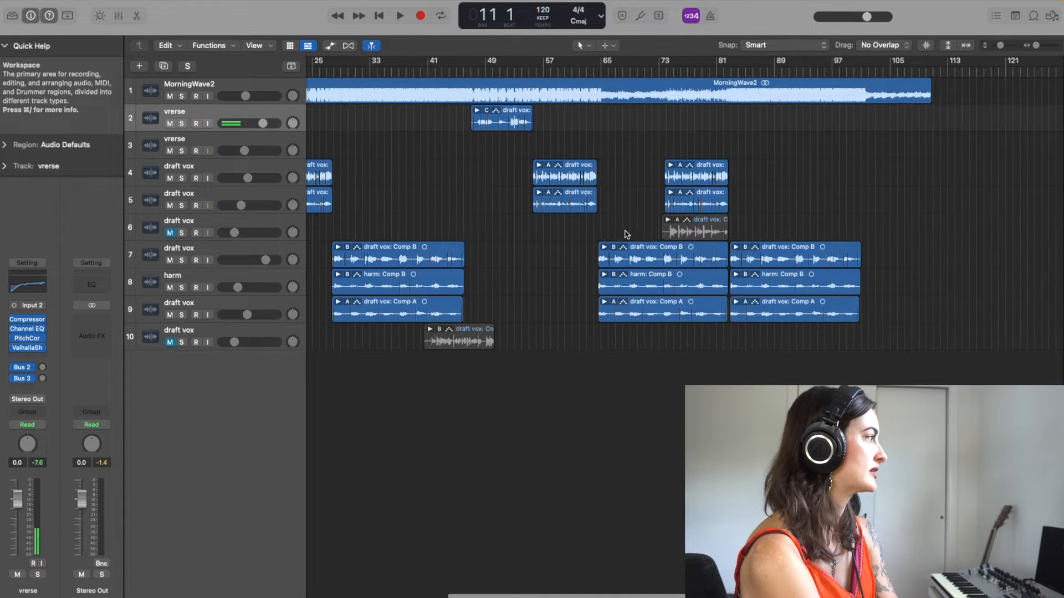
{"action": "scroll", "coordinate": [834, 220], "scroll_direction": "right", "scroll_amount": 5}
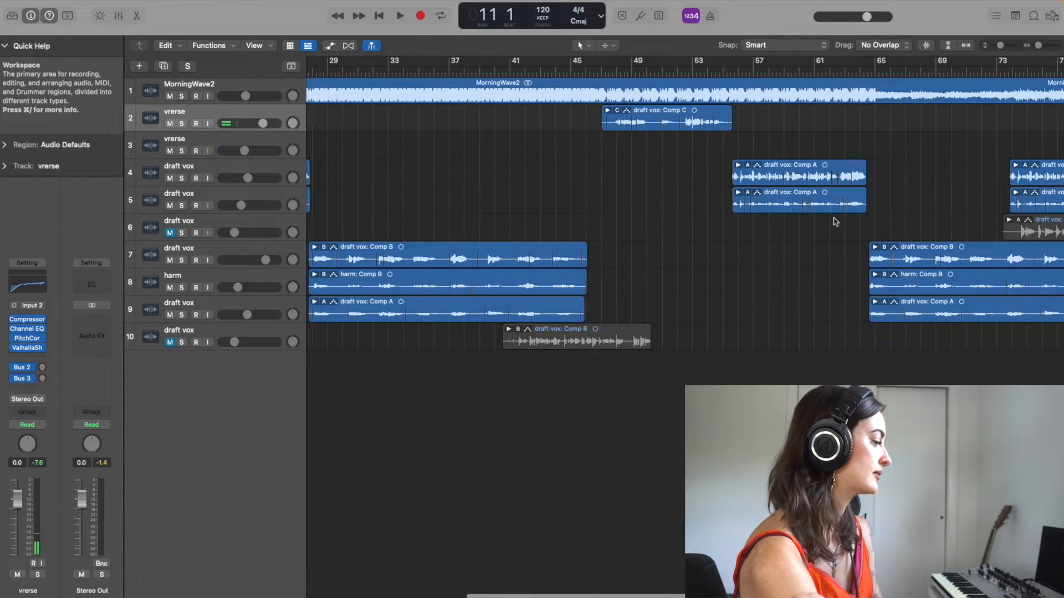
{"action": "key", "text": "super+Left"}
{"action": "key", "text": "super+Left"}
{"action": "key", "text": "super+Right"}
{"action": "key", "text": "super+Right"}
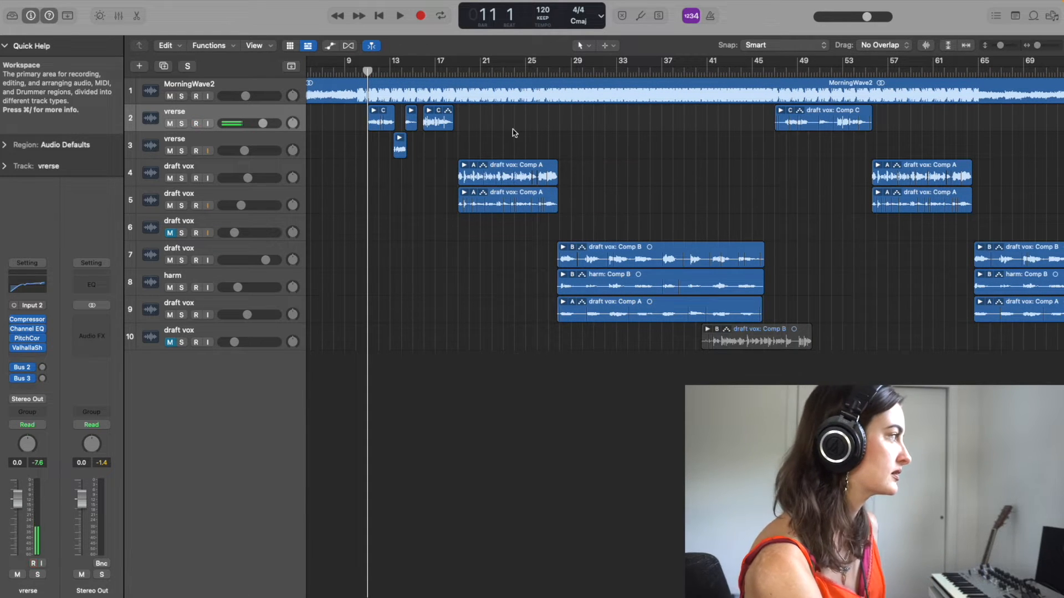
{"action": "key", "text": "super+Right"}
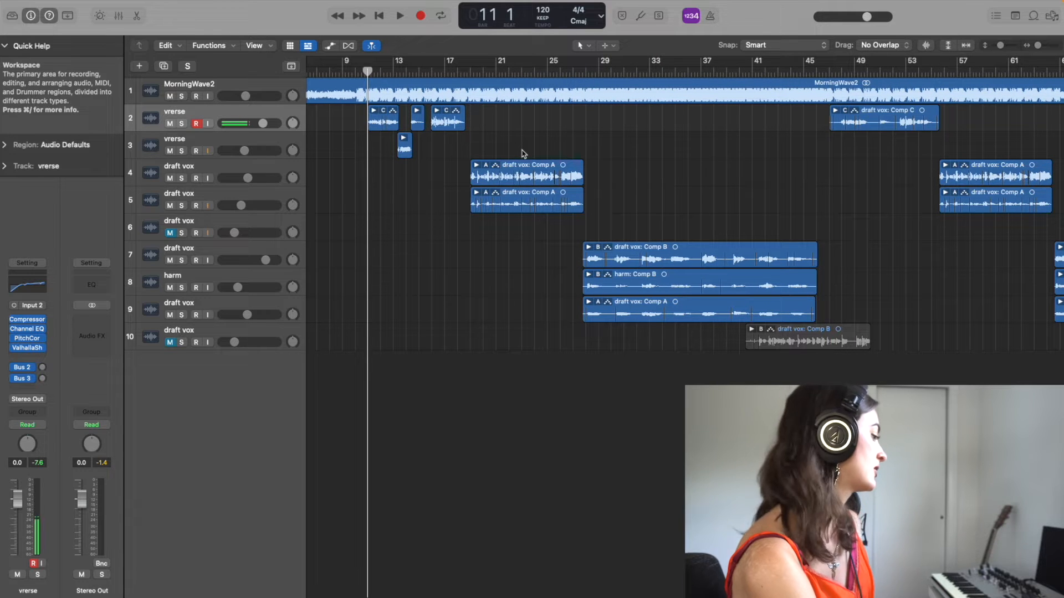
{"action": "key", "text": "super+Right"}
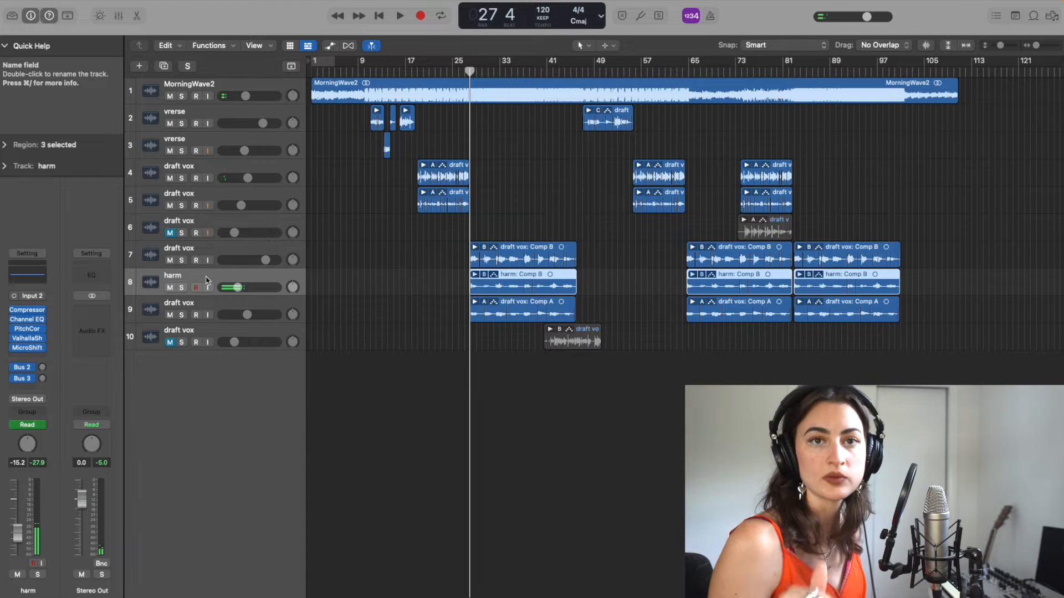
Duplicate the harm track with its settings and place the empty copy as track 6, below the bar 19 vocals
{"action": "left_click", "coordinate": [434, 72]}
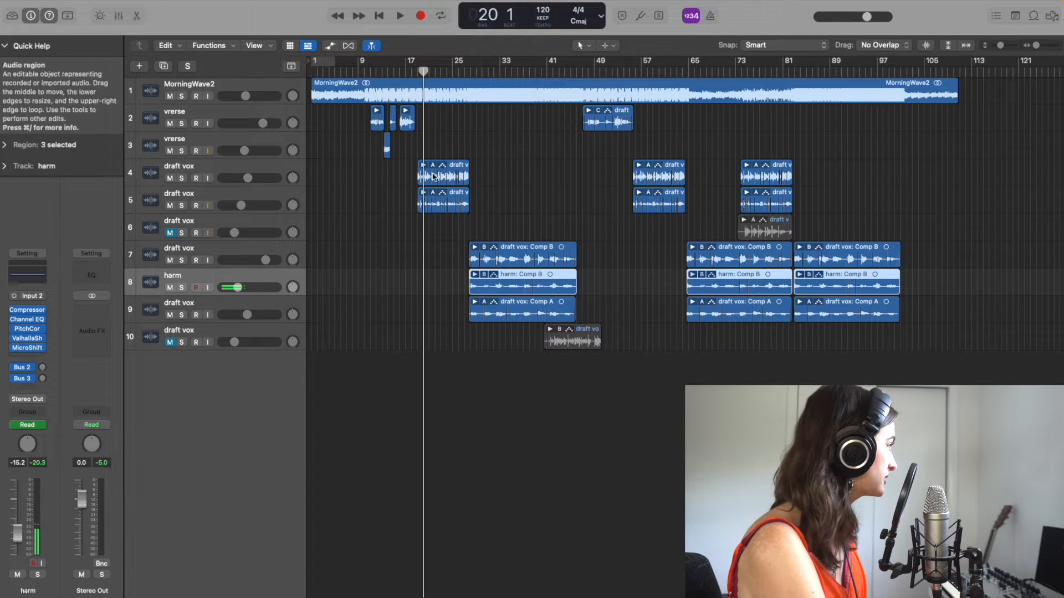
{"action": "key", "text": "super+Right"}
{"action": "key", "text": "super+Right"}
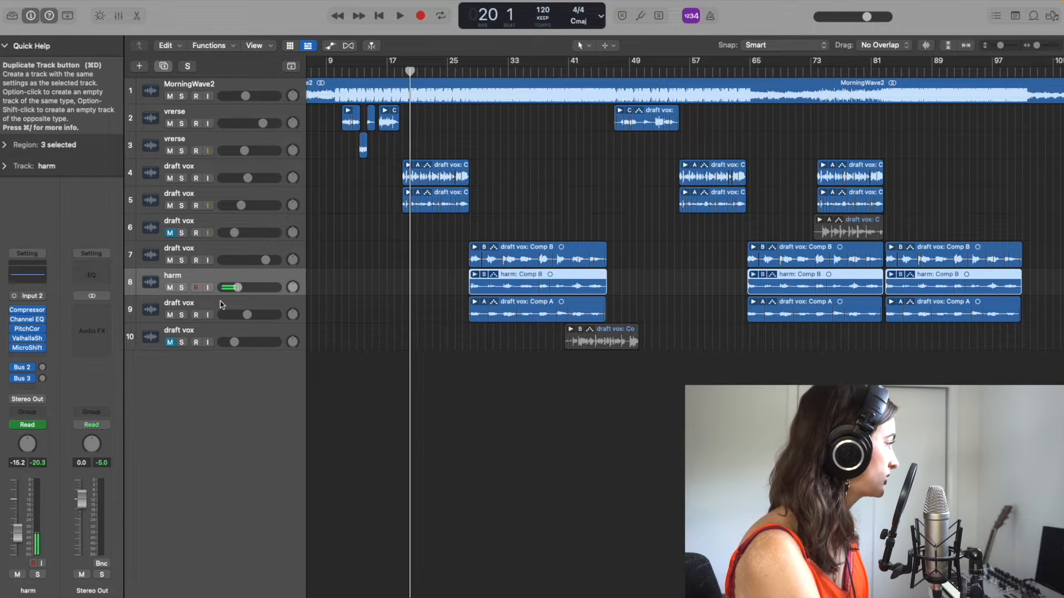
{"action": "left_click_drag", "start_coordinate": [220, 303], "coordinate": [213, 226]}
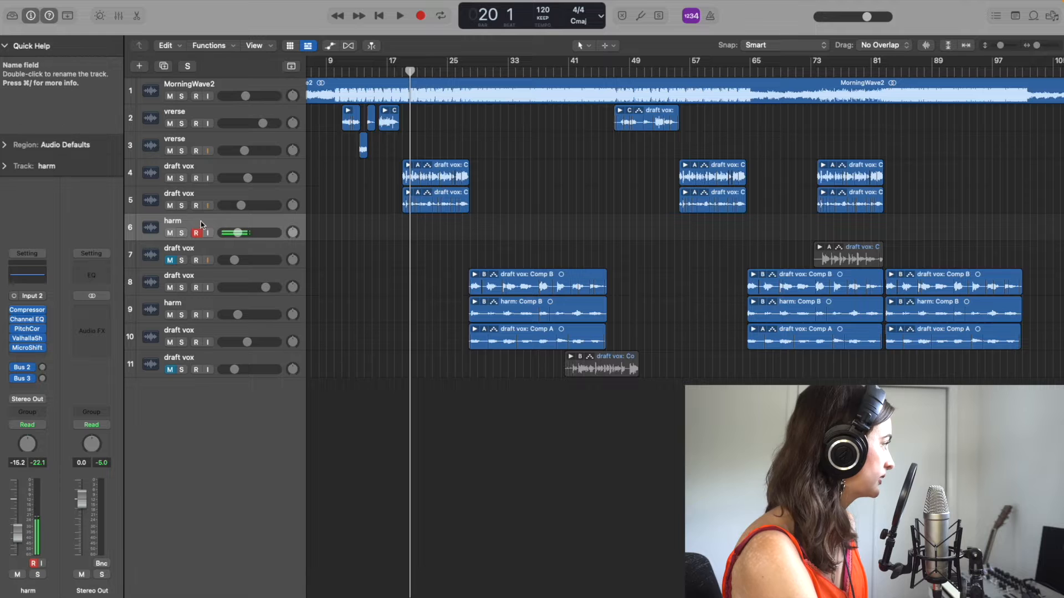
Record a harmony on harm track 6 from bar 19 with input monitoring on, PitchCor and MicroShift bypassed, and save the project
{"action": "left_click", "coordinate": [403, 72]}
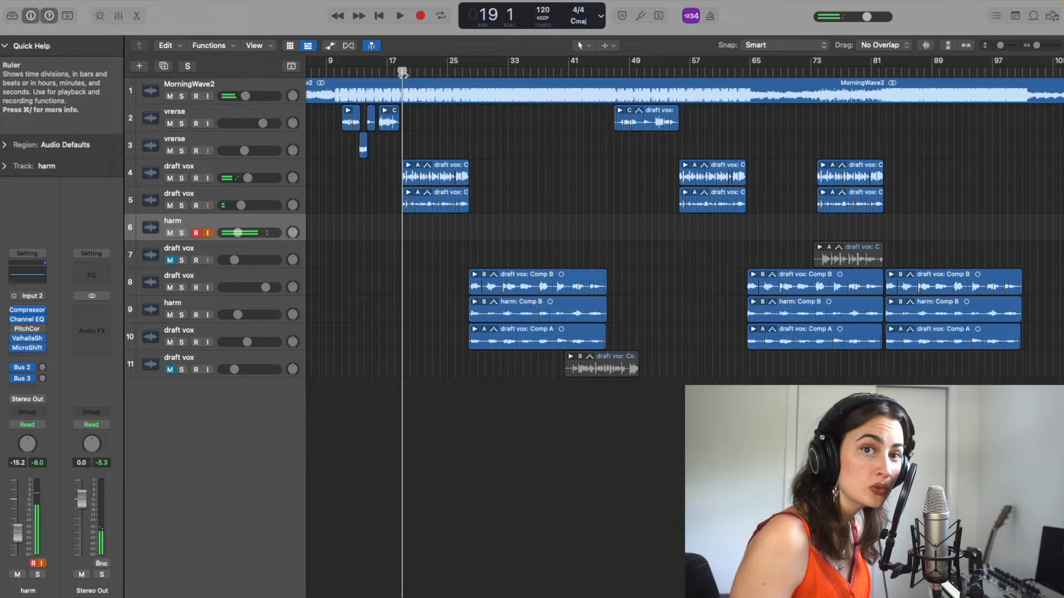
{"action": "key", "text": "r"}
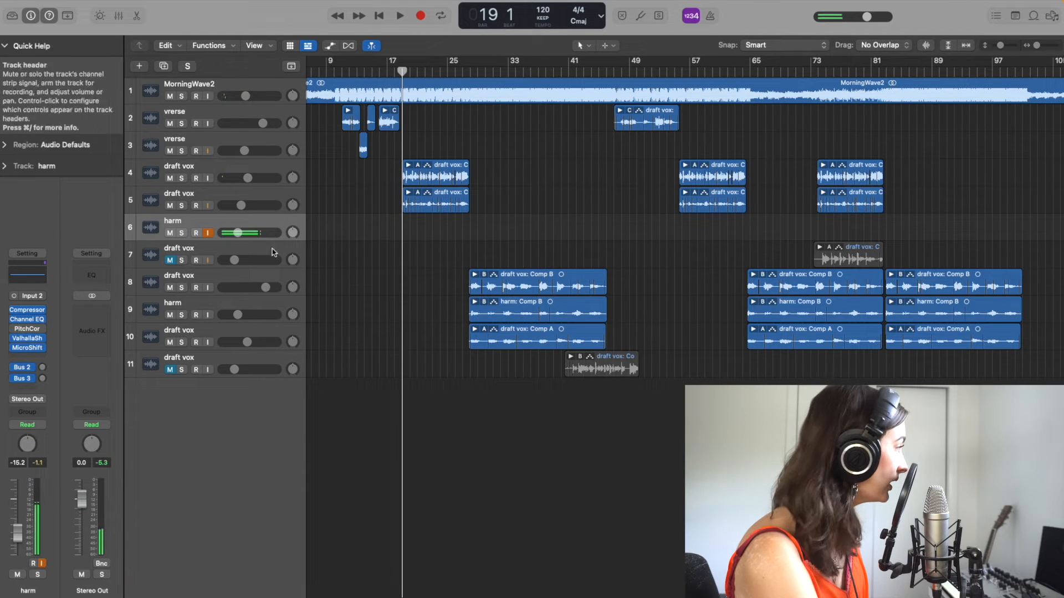
{"action": "key", "text": "r"}
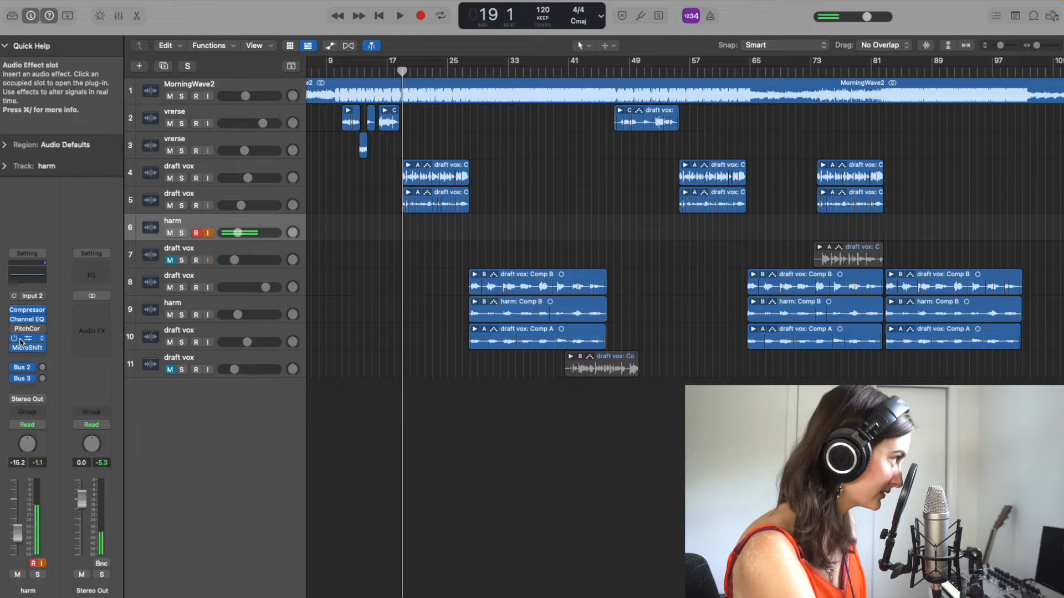
{"action": "left_click", "coordinate": [420, 17]}
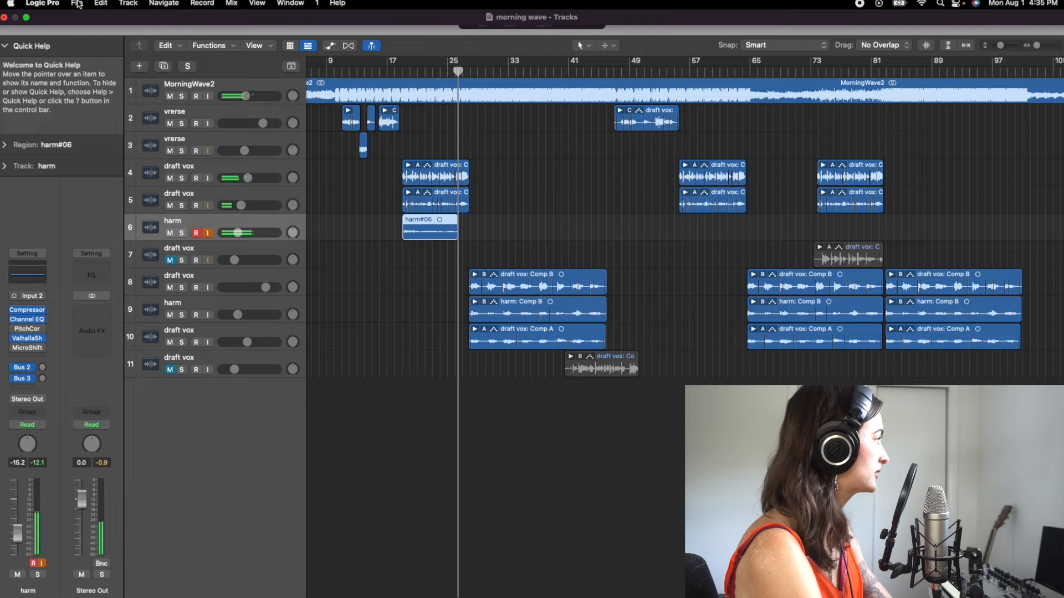
{"action": "left_click", "coordinate": [77, 3]}
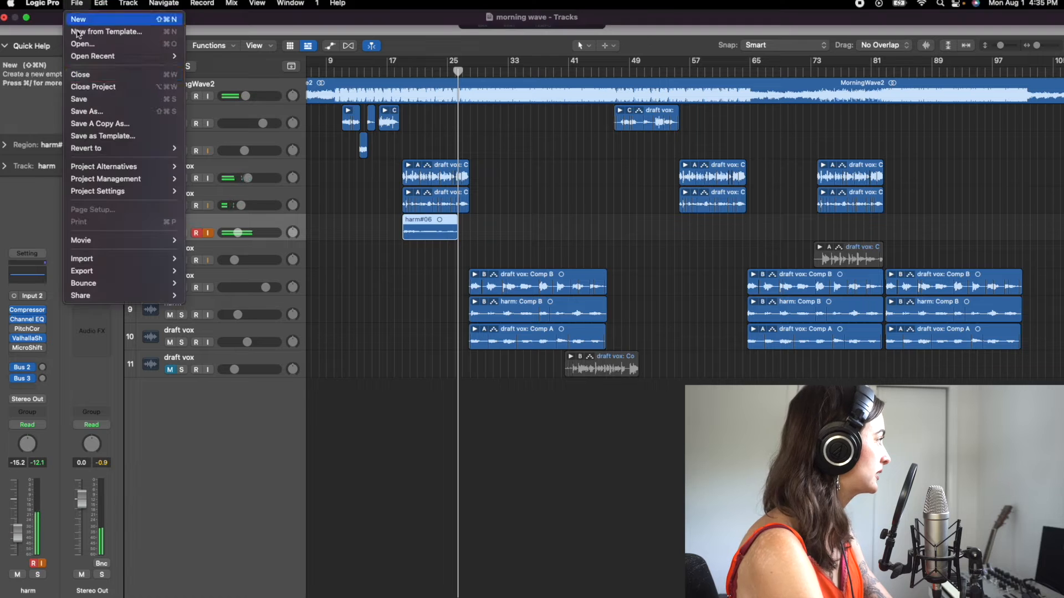
{"action": "left_click", "coordinate": [79, 100]}
Record a second harmony from bar 19 on a new duplicate of the harm track, track 7, and save the project
{"action": "left_click", "coordinate": [403, 69]}
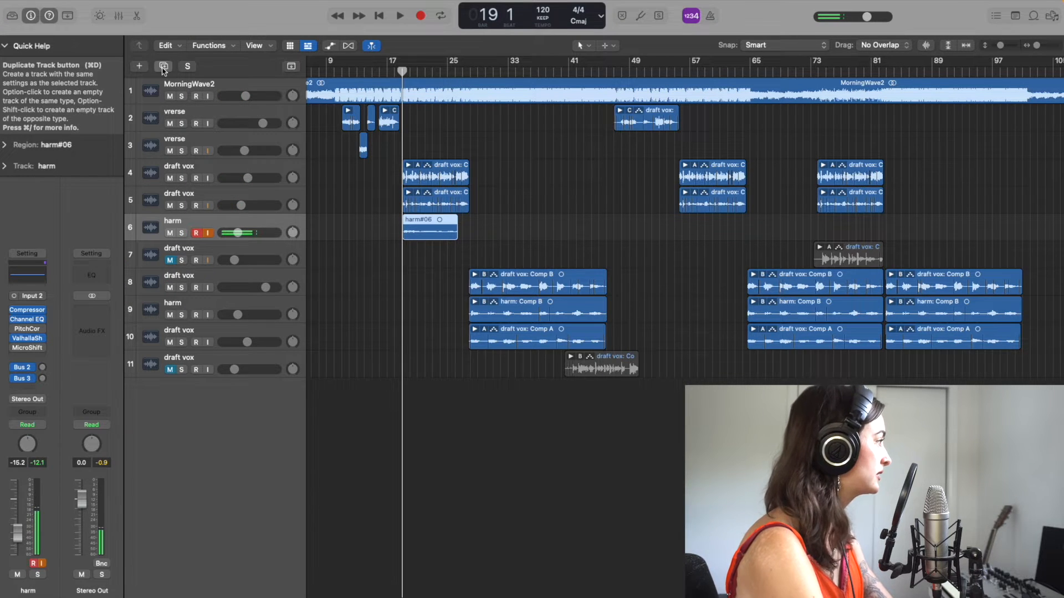
{"action": "key", "text": "super+d"}
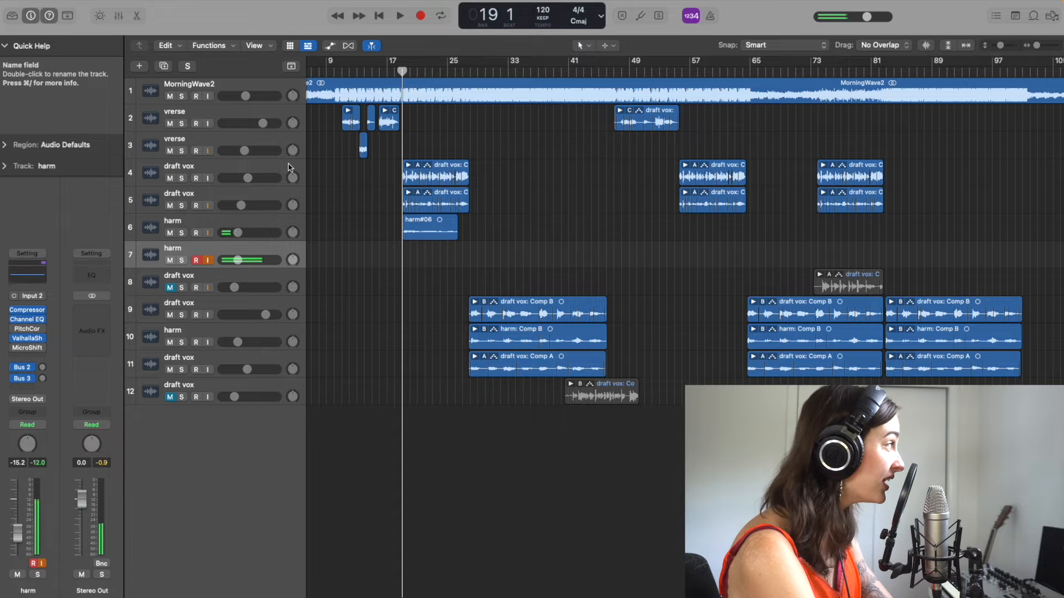
{"action": "key", "text": "r"}
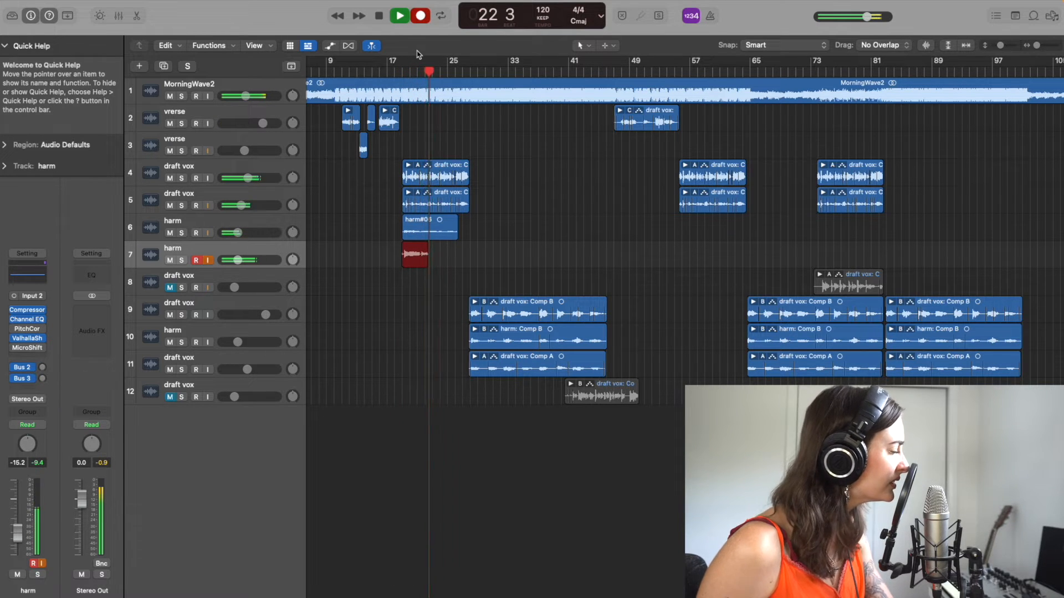
{"action": "key", "text": "space"}
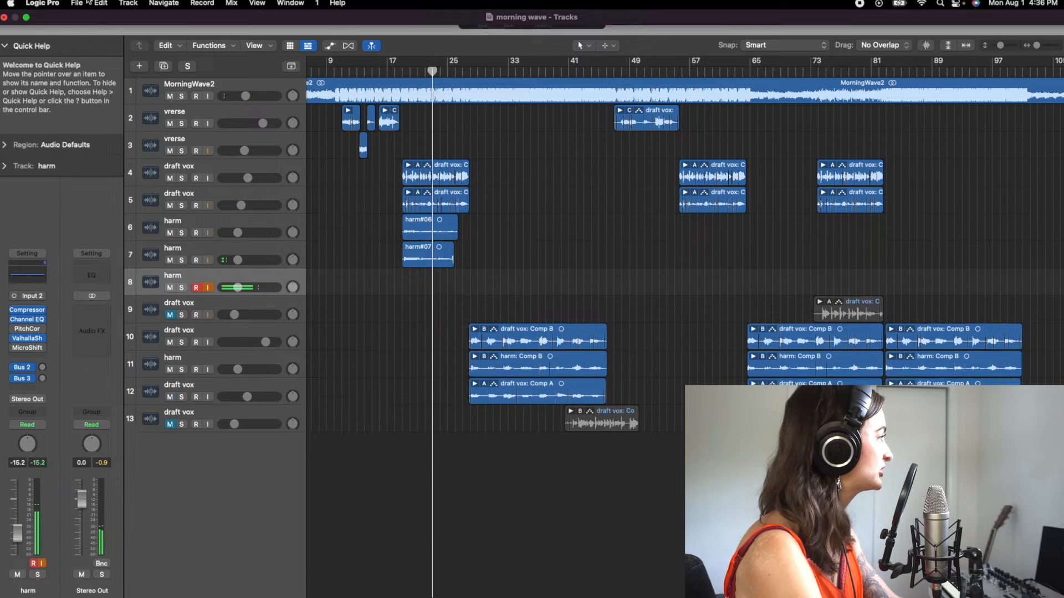
{"action": "left_click", "coordinate": [77, 4]}
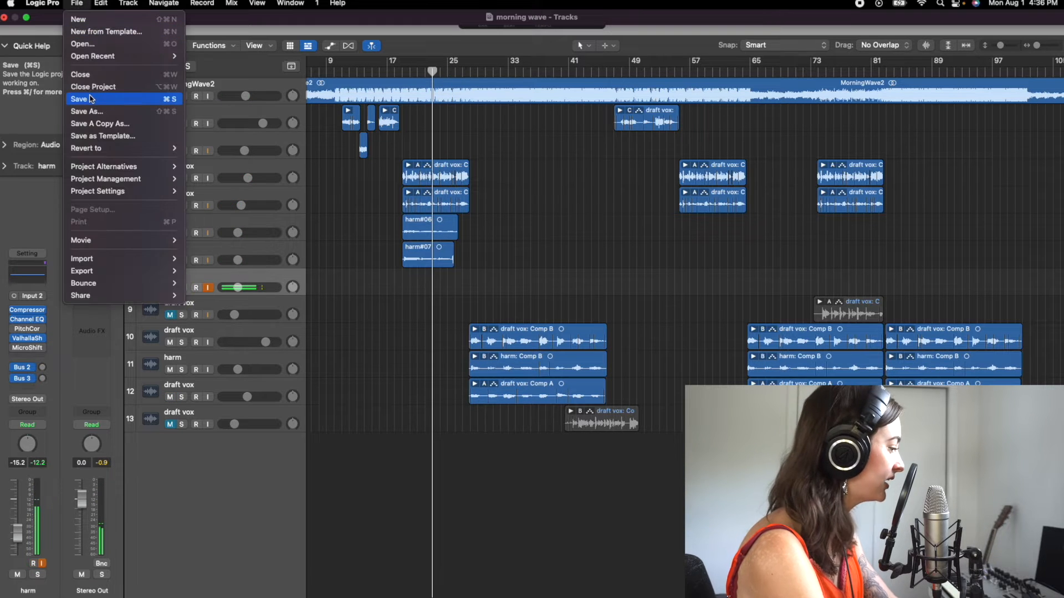
{"action": "left_click", "coordinate": [91, 99]}
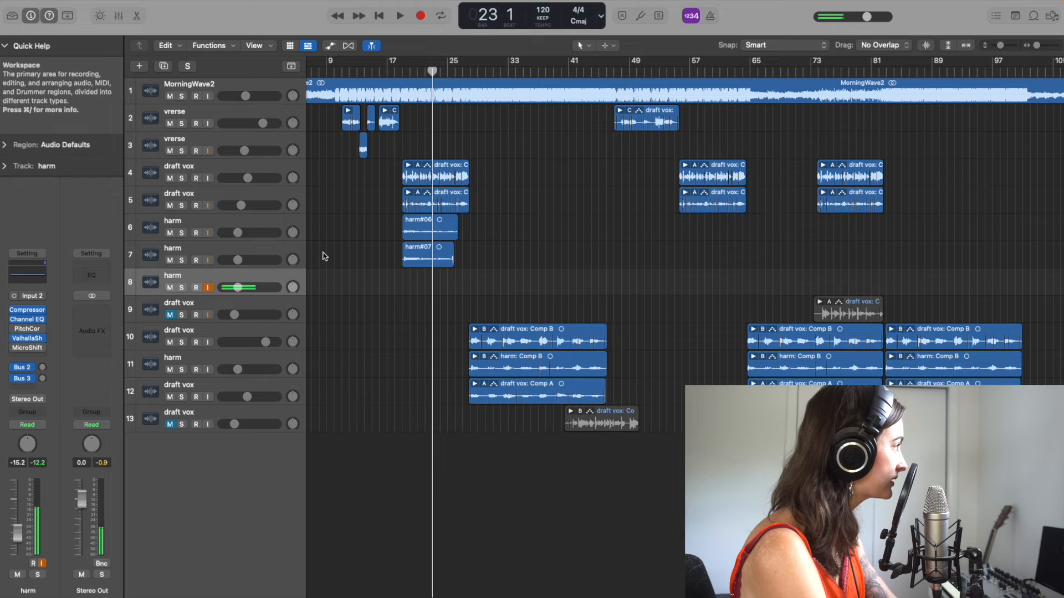
Record a third harmony from bar 19 on the empty duplicate harm track 8
{"action": "left_click", "coordinate": [402, 73]}
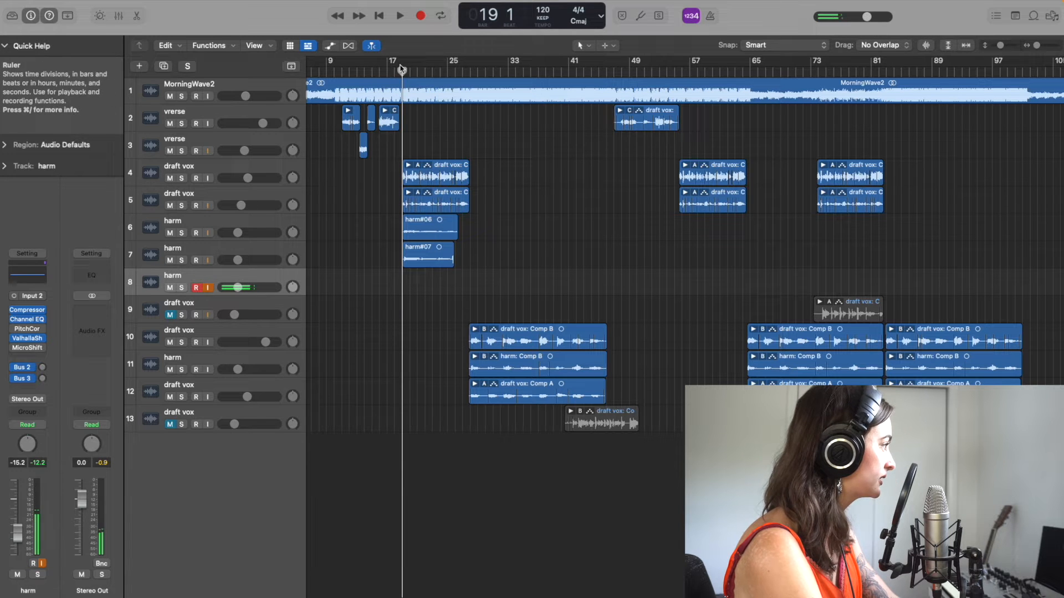
{"action": "left_click", "coordinate": [421, 16]}
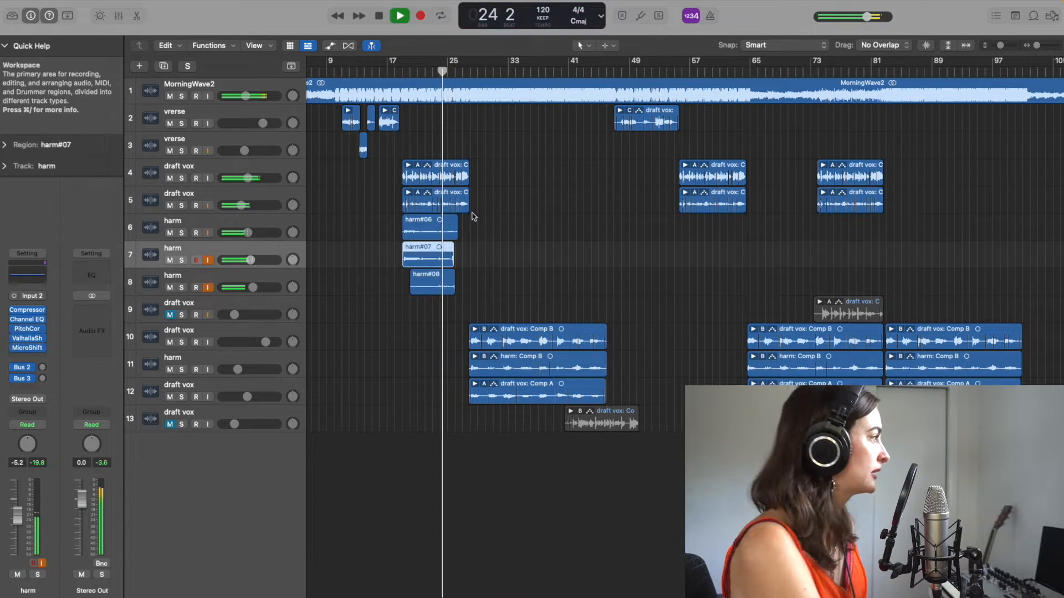
Check the MicroShift settings on harm track 7 and raise the volume of harm track 6 to -5.0 dB
{"action": "key", "text": "space"}
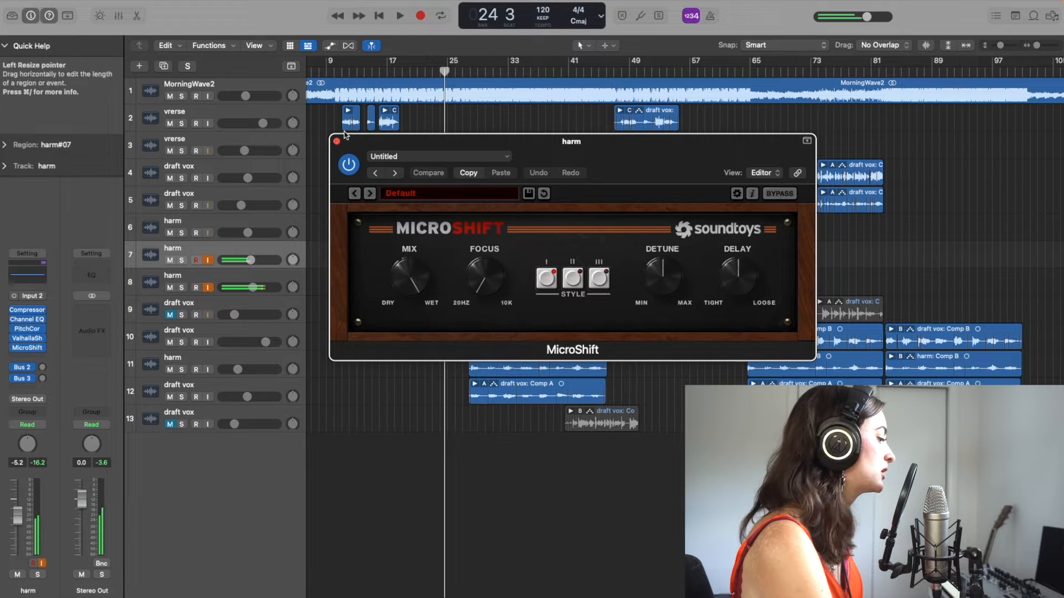
{"action": "left_click", "coordinate": [337, 141]}
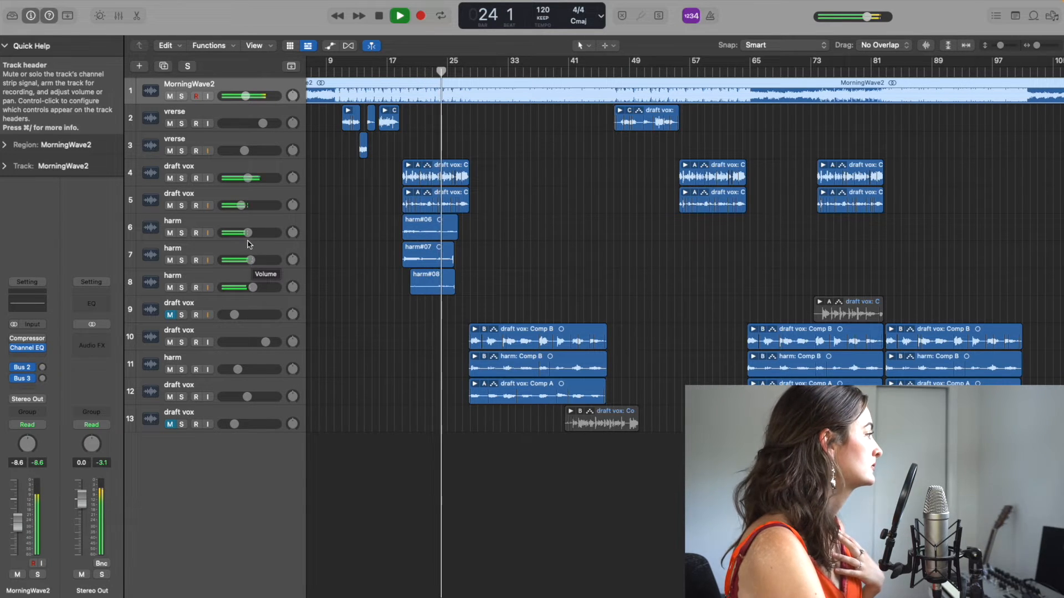
{"action": "left_click_drag", "start_coordinate": [247, 233], "coordinate": [254, 287]}
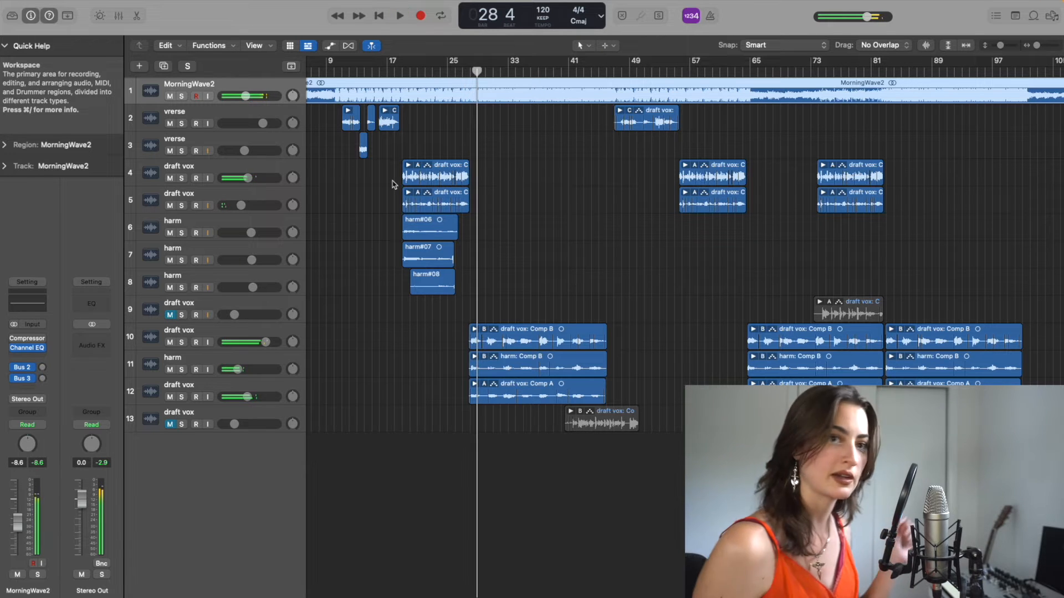
Copy the three new harmony regions on tracks 6 to 8 to the matching draft vox section around bar 55
{"action": "left_click", "coordinate": [544, 165]}
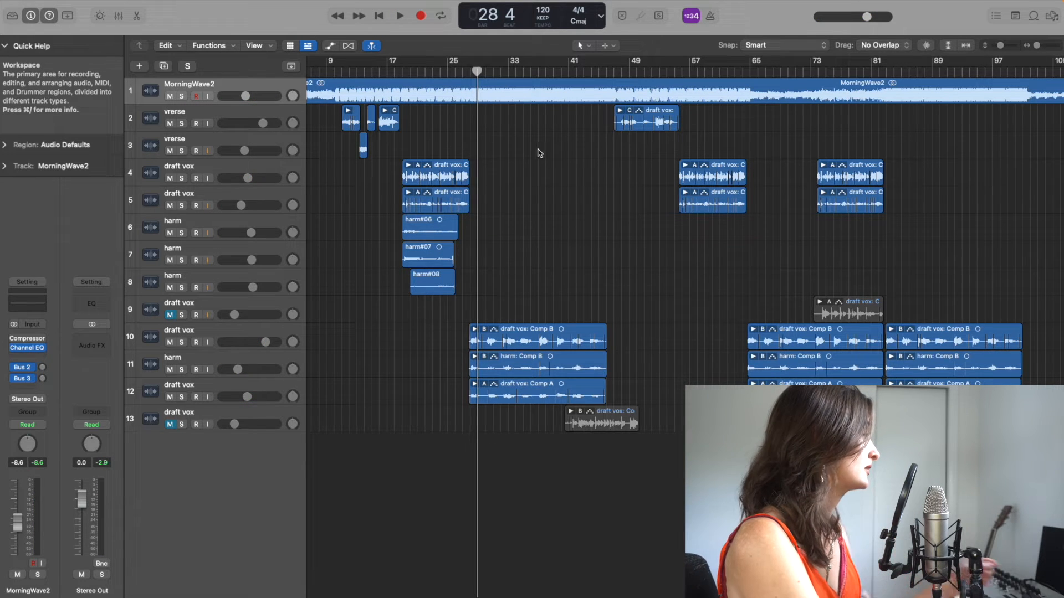
{"action": "left_click_drag", "start_coordinate": [467, 280], "coordinate": [439, 238]}
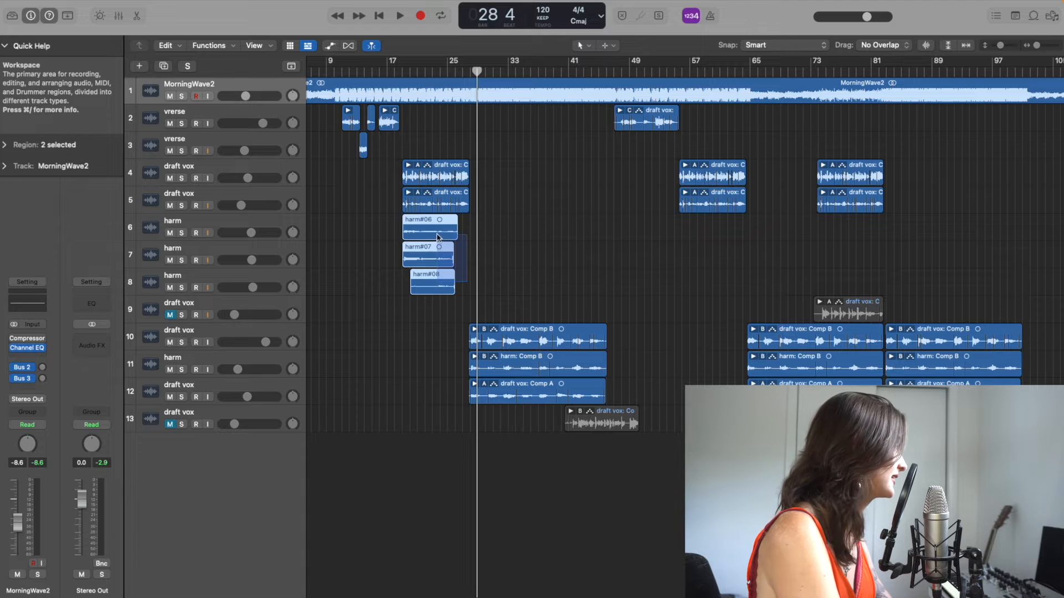
{"action": "key", "text": "super+Right"}
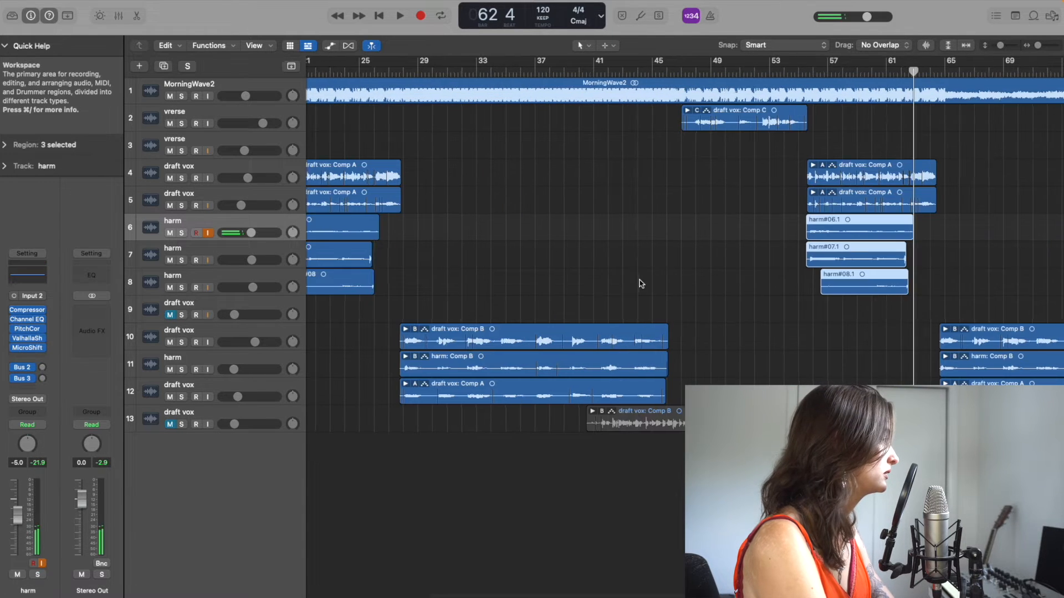
Examine closely how the copied harmony regions line up with the draft vox regions around bar 55
{"action": "key", "text": "super+Right"}
{"action": "key", "text": "super+Right"}
{"action": "key", "text": "super+Right"}
{"action": "left_click", "coordinate": [585, 210]}
{"action": "left_click", "coordinate": [562, 223]}
{"action": "left_click_drag", "start_coordinate": [667, 316], "coordinate": [588, 226]}
{"action": "left_click", "coordinate": [198, 87]}
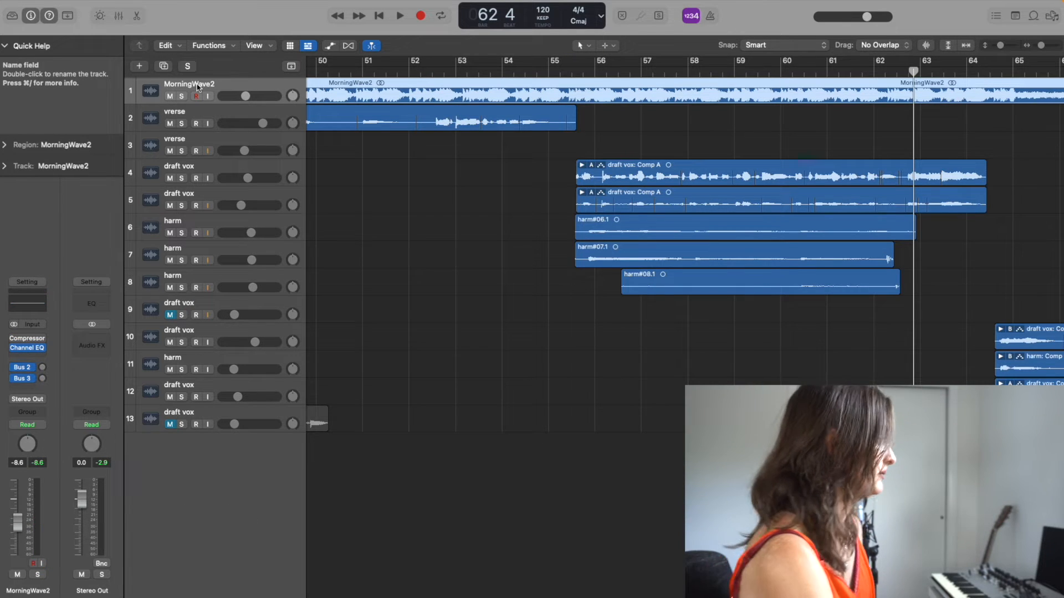
{"action": "key", "text": "super+Left"}
{"action": "key", "text": "super+Left"}
{"action": "key", "text": "super+Left"}
{"action": "key", "text": "super+Left"}
{"action": "key", "text": "super+Left"}
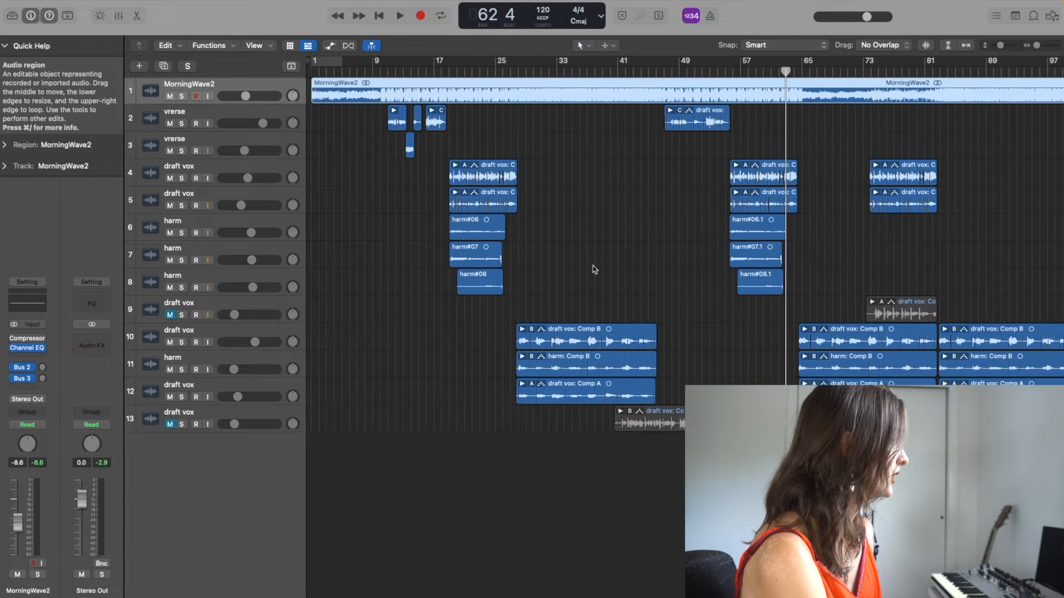
Listen to the layered harmonies with the whole mix from bar 19 and return the playhead to bar 19
{"action": "scroll", "coordinate": [549, 237], "scroll_direction": "right", "scroll_amount": 5}
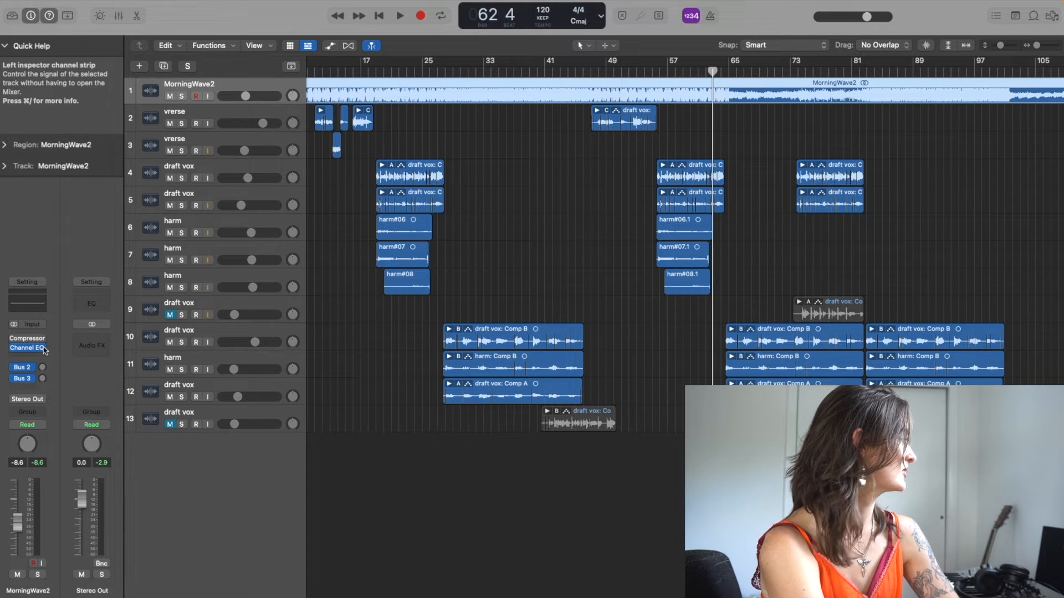
{"action": "left_click", "coordinate": [344, 221]}
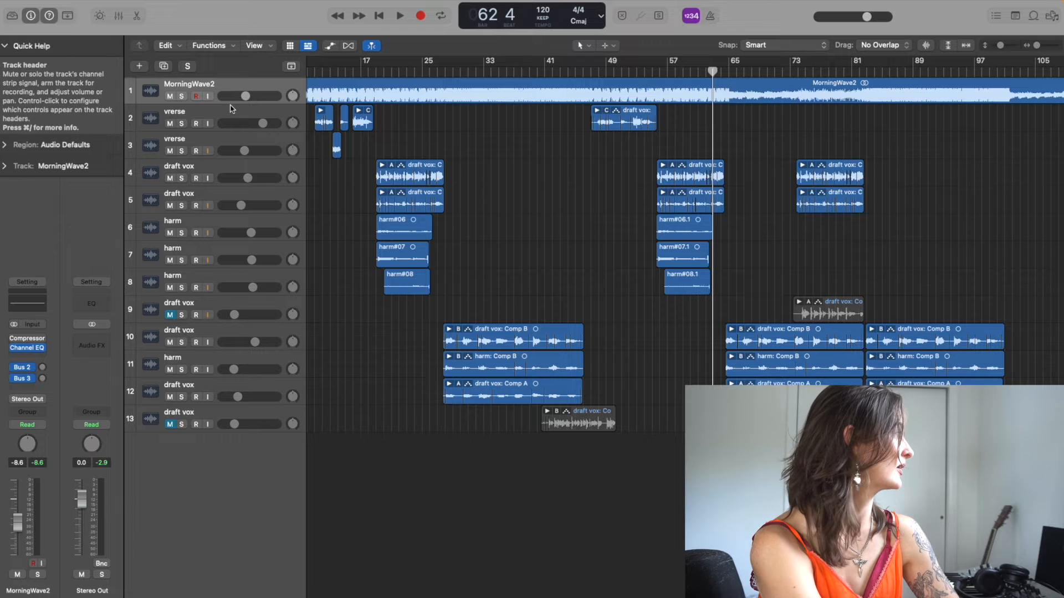
{"action": "left_click", "coordinate": [388, 90]}
{"action": "left_click", "coordinate": [375, 70]}
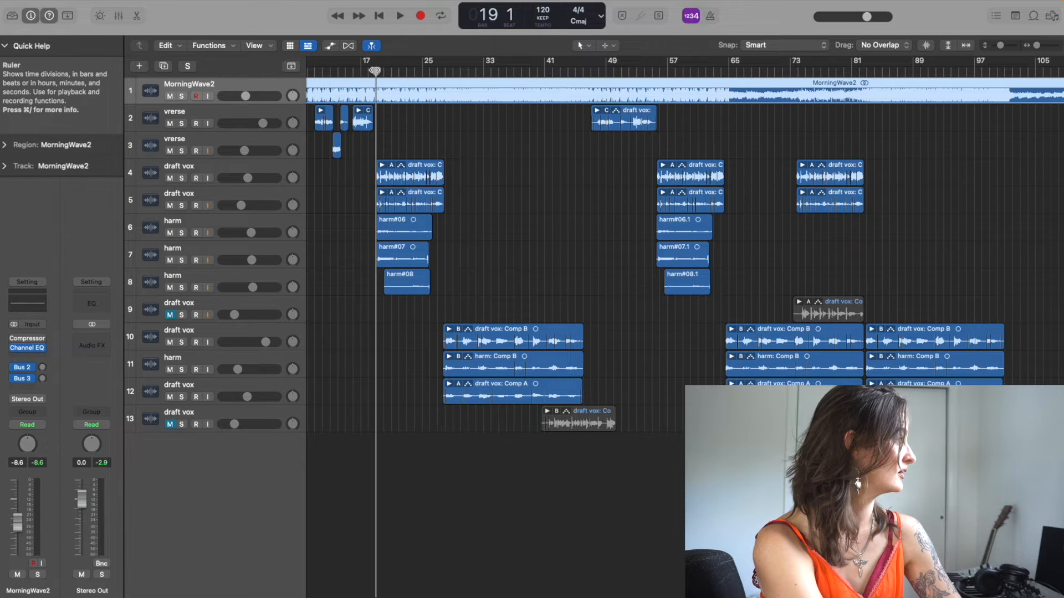
{"action": "key", "text": "space"}
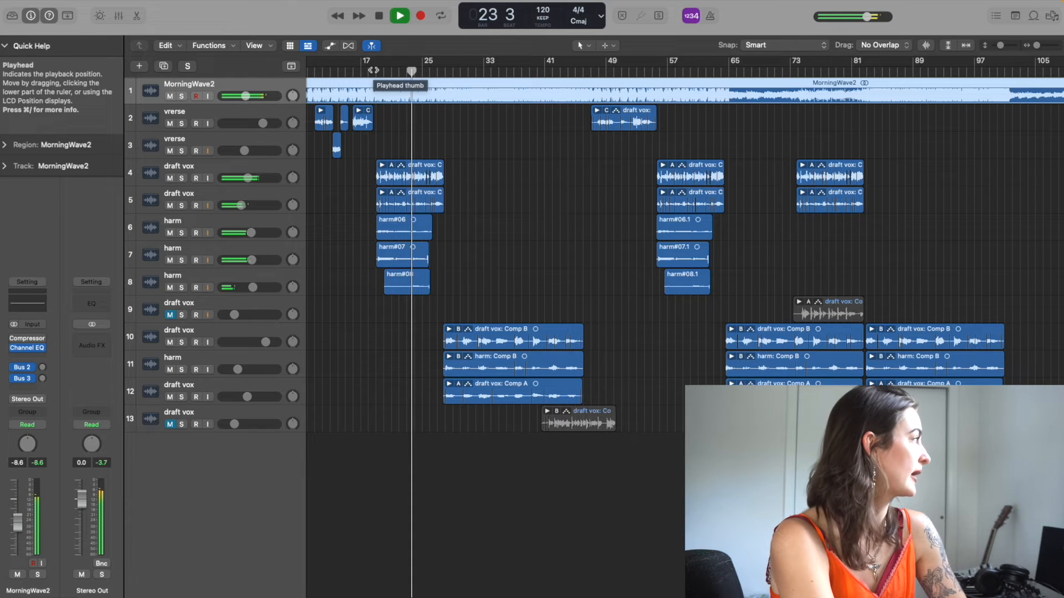
{"action": "key", "text": "space"}
{"action": "left_click_drag", "start_coordinate": [412, 75], "coordinate": [376, 75]}
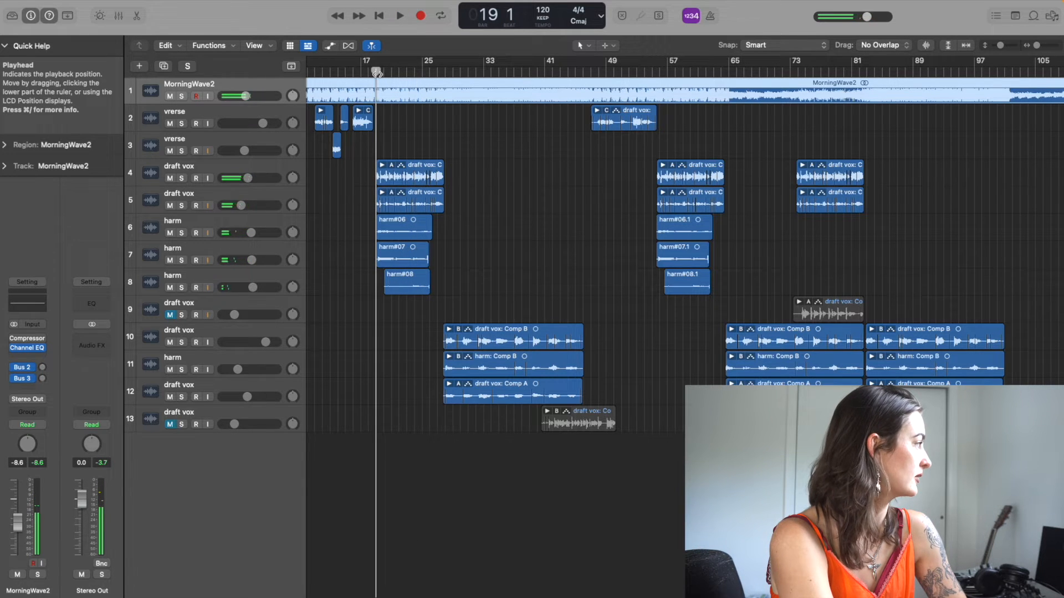
Examine the Decapitator settings on draft vox track 4 and close the plug-in window
{"action": "left_click", "coordinate": [246, 166]}
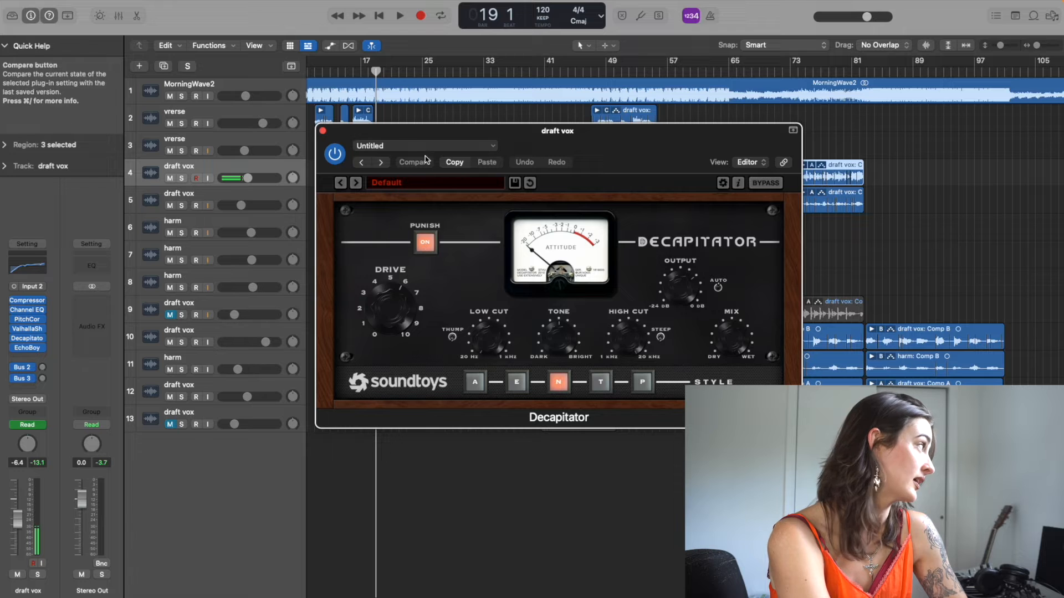
{"action": "left_click_drag", "start_coordinate": [434, 136], "coordinate": [537, 130]}
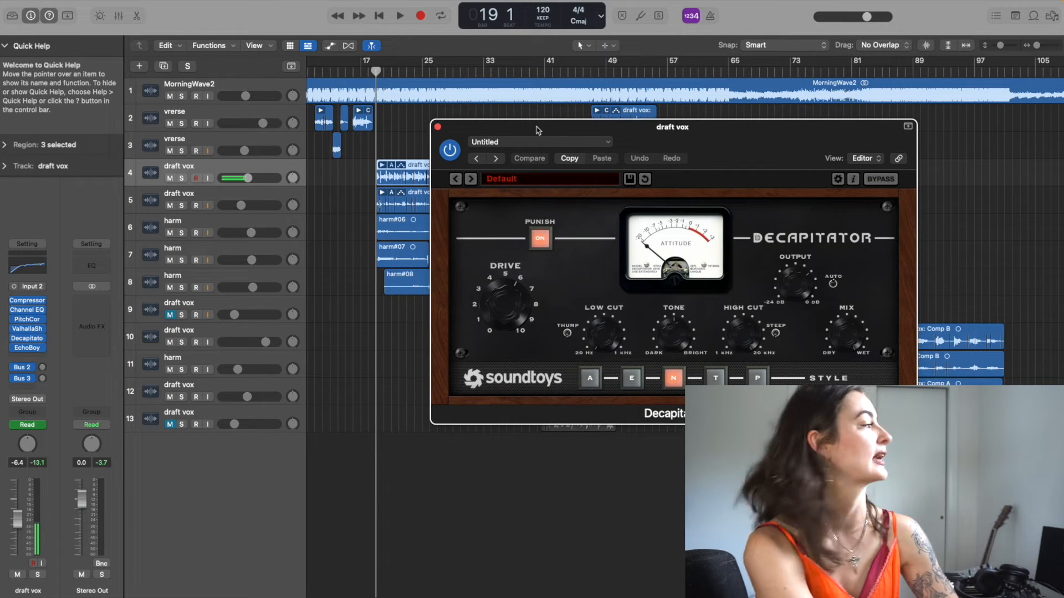
{"action": "left_click", "coordinate": [438, 129]}
Play the draft vox section from bar 19 and the earlier verse vocals, and show the effects chain of verse track 2
{"action": "key", "text": "space"}
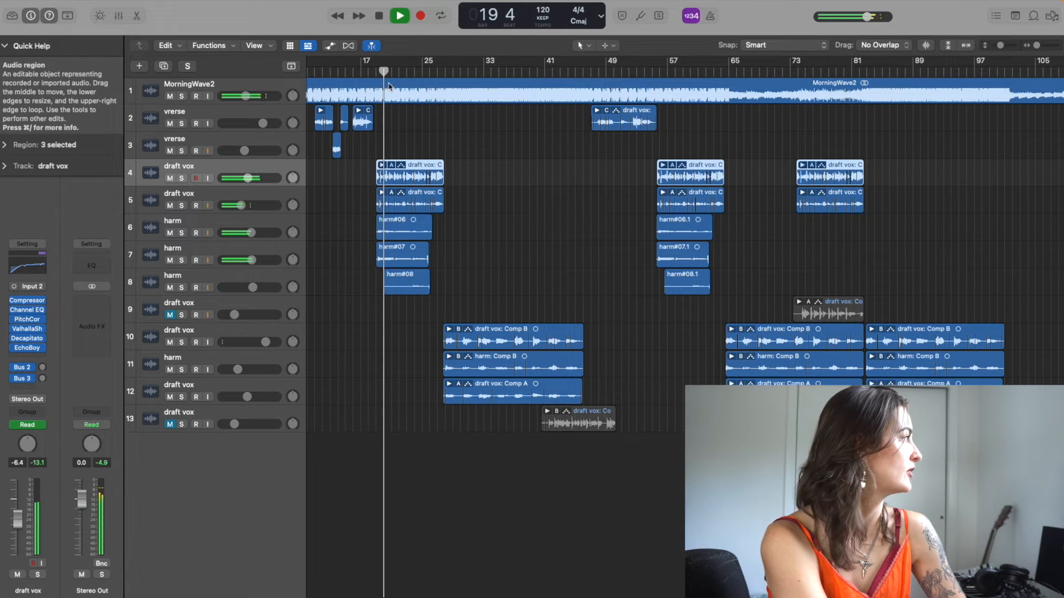
{"action": "key", "text": "space"}
{"action": "left_click", "coordinate": [315, 72]}
{"action": "key", "text": "space"}
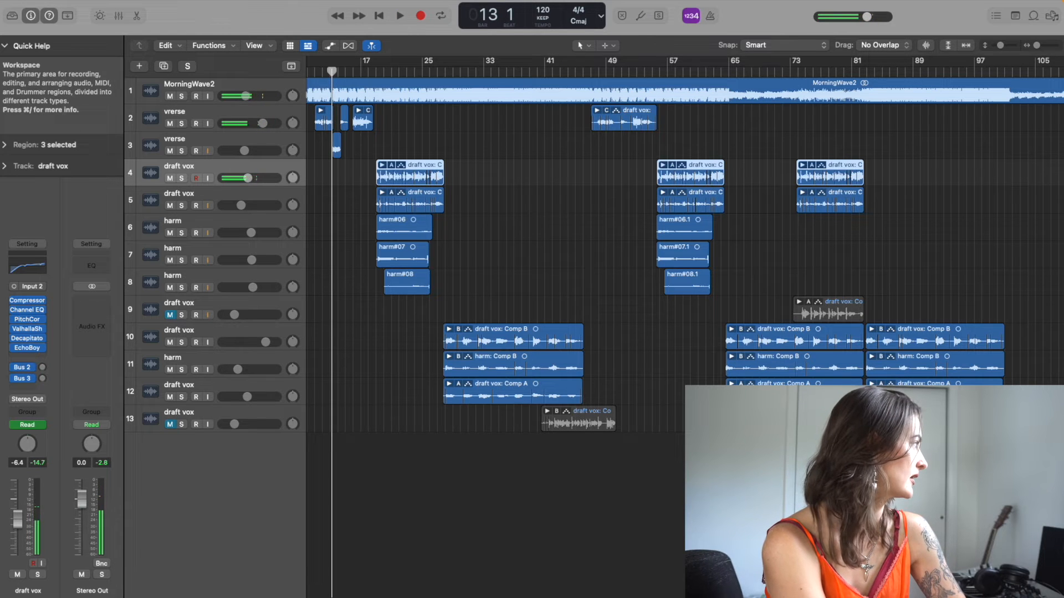
{"action": "left_click", "coordinate": [176, 112]}
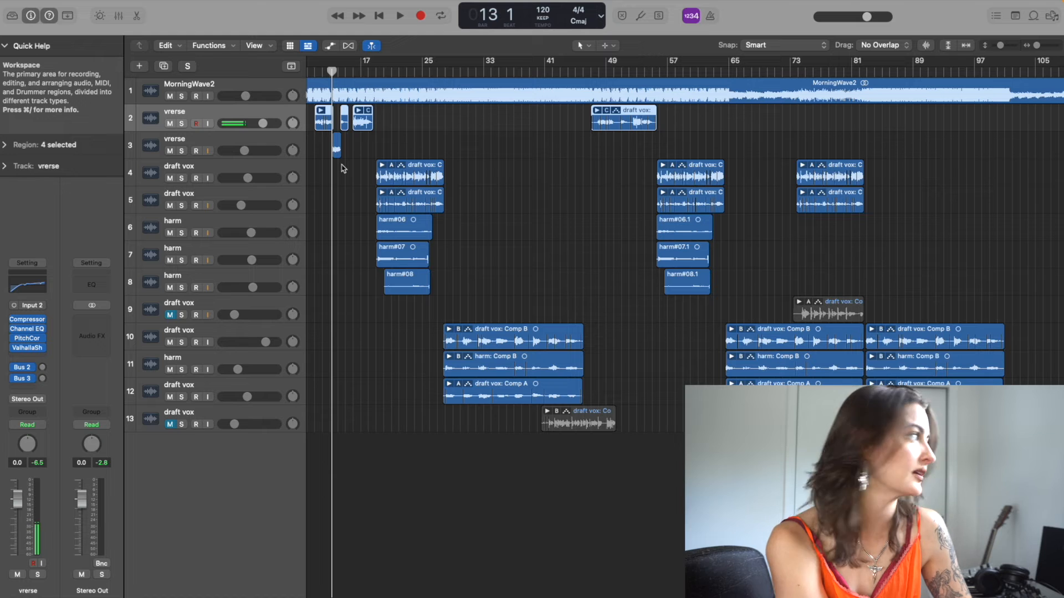
Examine the EchoBoy delay settings on draft vox track 4 and close the plug-in window
{"action": "left_click", "coordinate": [598, 71]}
{"action": "left_click", "coordinate": [407, 69]}
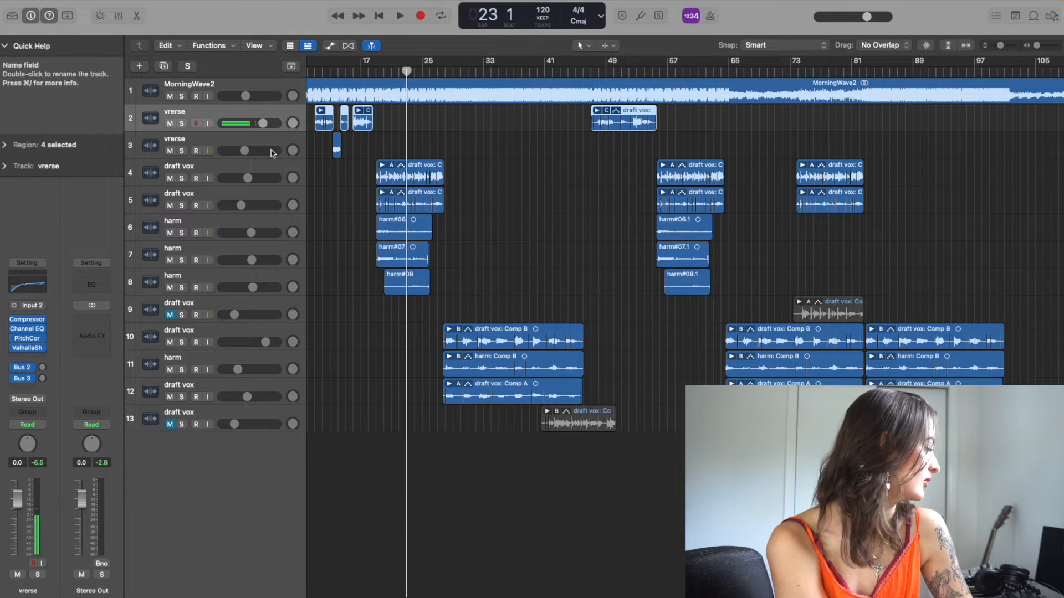
{"action": "left_click", "coordinate": [226, 168]}
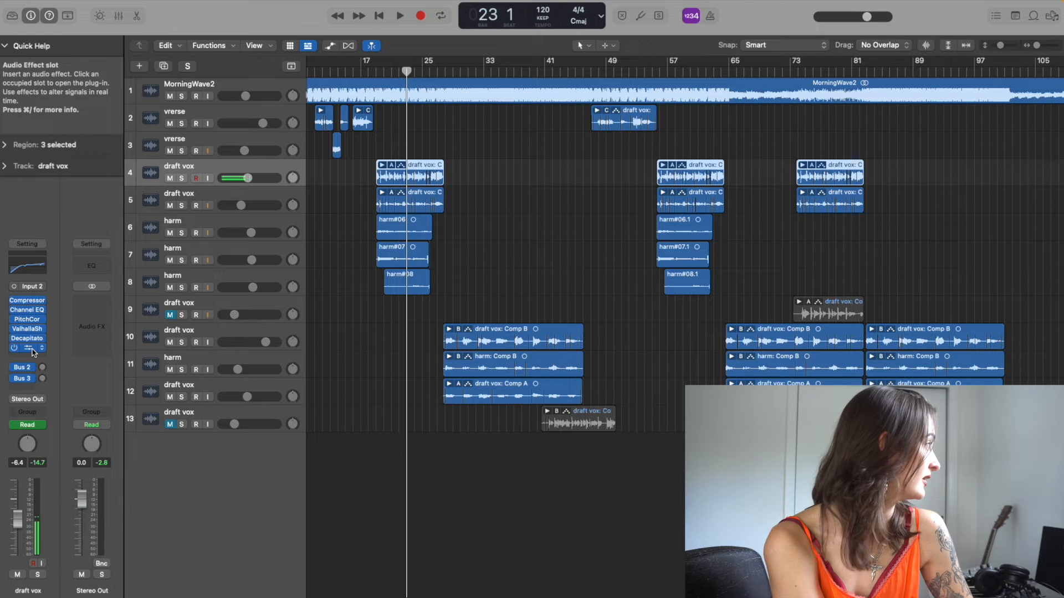
{"action": "left_click", "coordinate": [392, 72]}
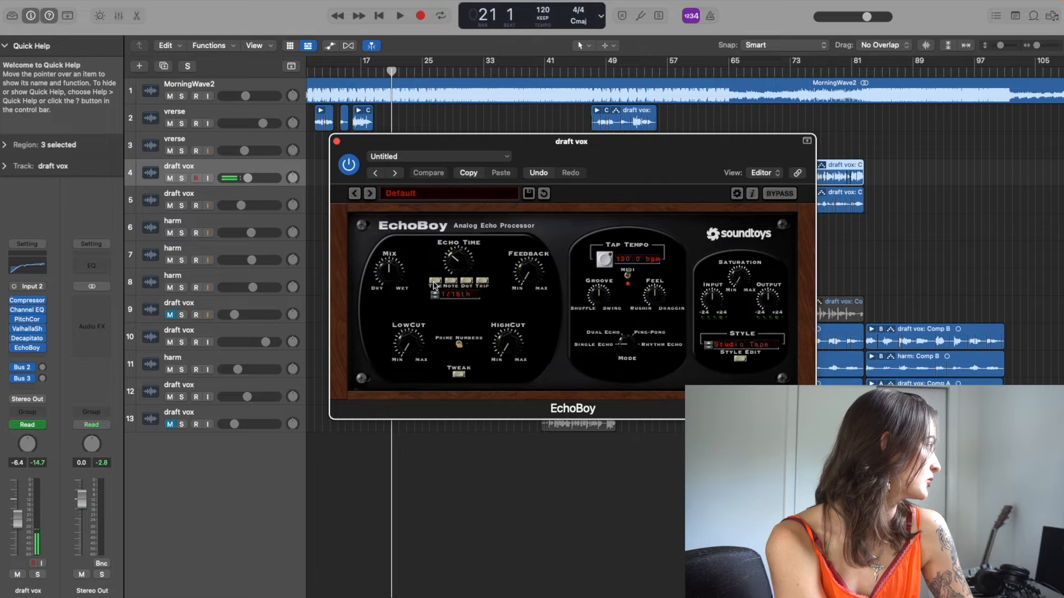
{"action": "left_click", "coordinate": [338, 143]}
Examine the Little AlterBoy settings on draft vox track 10 and play that track soloed from bar 32
{"action": "left_click", "coordinate": [475, 69]}
{"action": "left_click", "coordinate": [190, 335]}
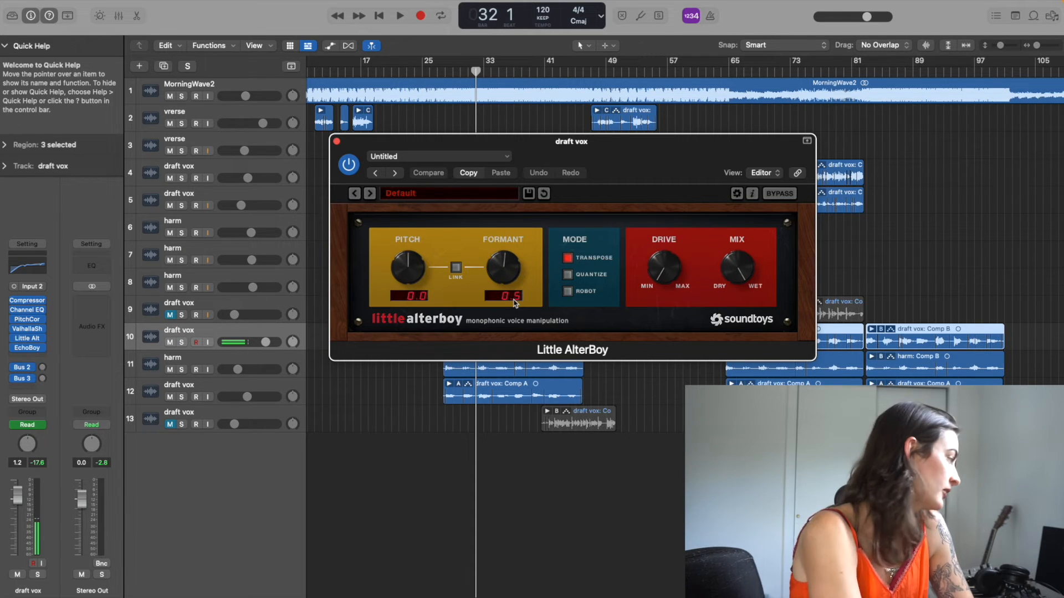
{"action": "left_click", "coordinate": [336, 141]}
{"action": "left_click", "coordinate": [182, 343]}
{"action": "key", "text": "space"}
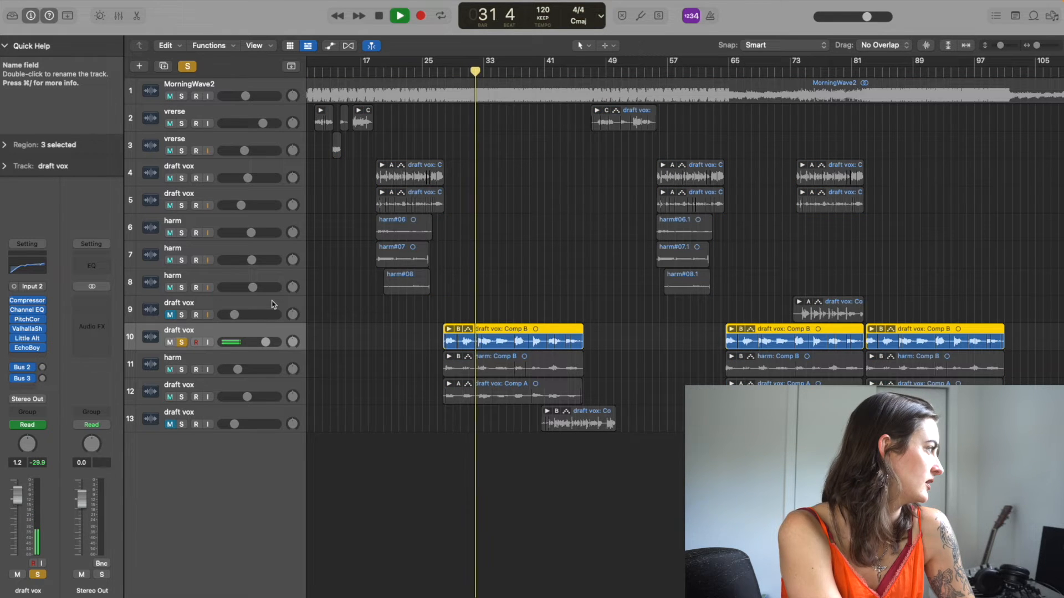